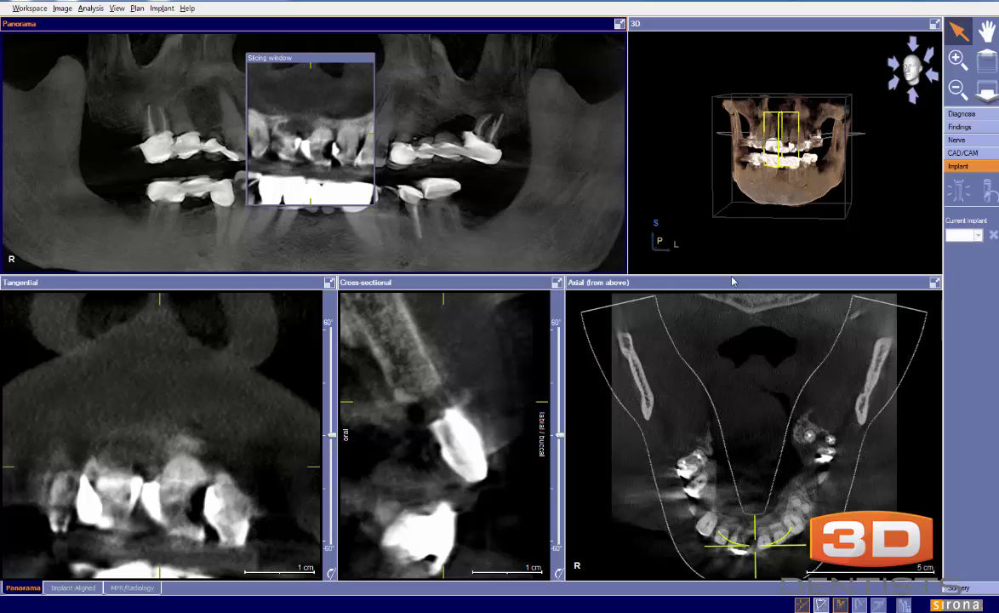
# - Enlarge the lower row of slice views and raise the axial slice to the upper end of the scan volume
pyautogui.moveTo(732, 274); pyautogui.dragTo(730, 253)
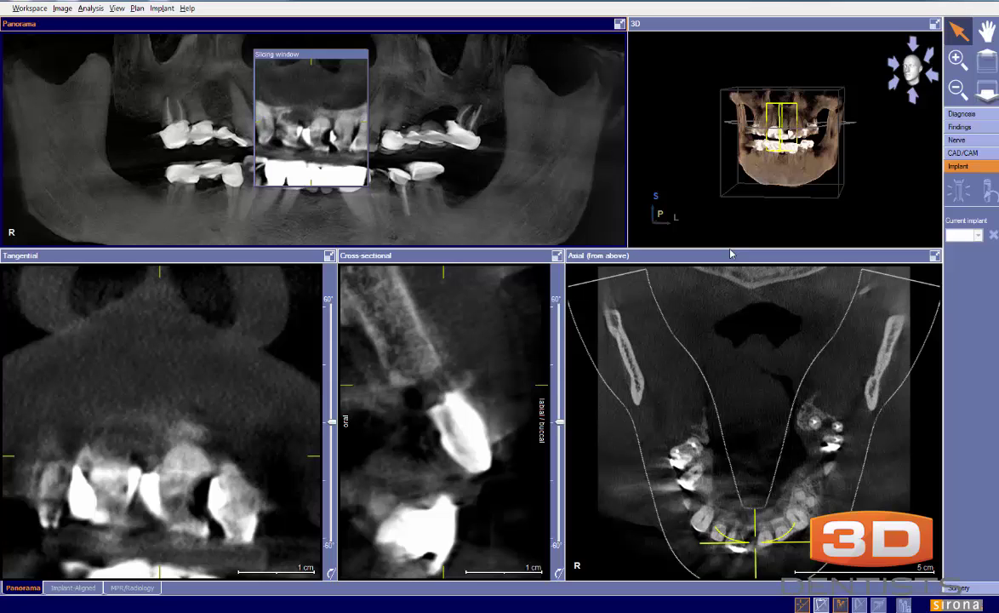
pyautogui.click(743, 433)
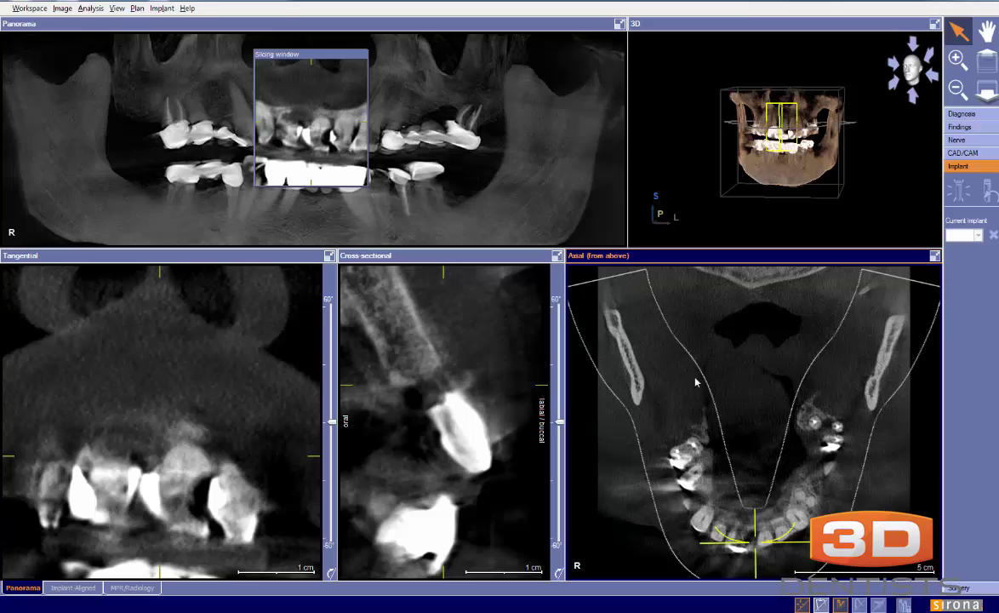
pyautogui.moveTo(742, 383); pyautogui.dragTo(757, 421)
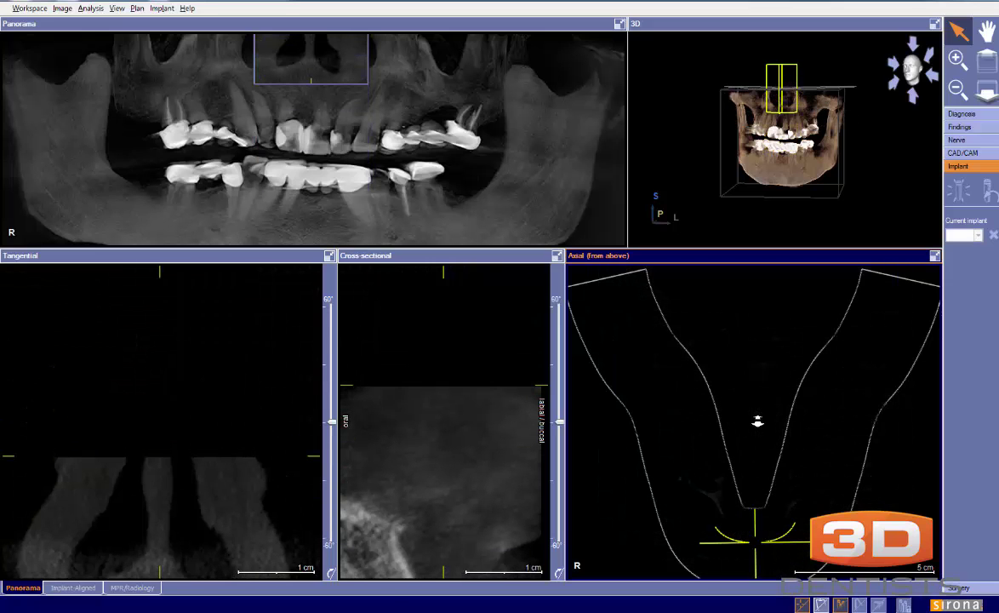
# - Maximise the axial view and examine both maxillary sinuses from the upper sinus level down to the upper tooth roots
pyautogui.click(934, 256)
pyautogui.moveTo(490, 317); pyautogui.dragTo(486, 268)
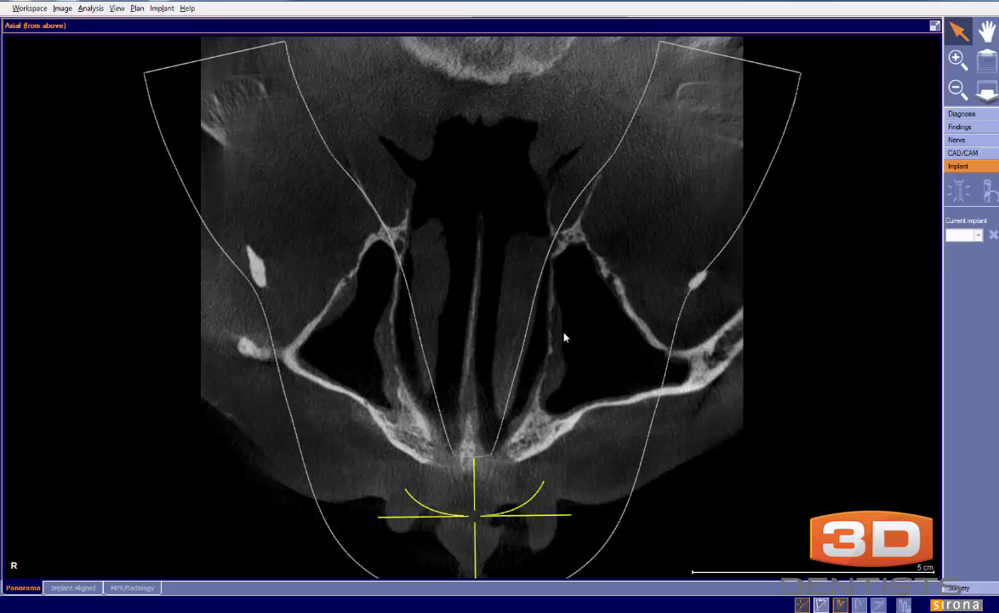
pyautogui.moveTo(563, 367)
pyautogui.mouseDown()
pyautogui.moveTo(564, 281)
pyautogui.moveTo(555, 369)
pyautogui.mouseUp()
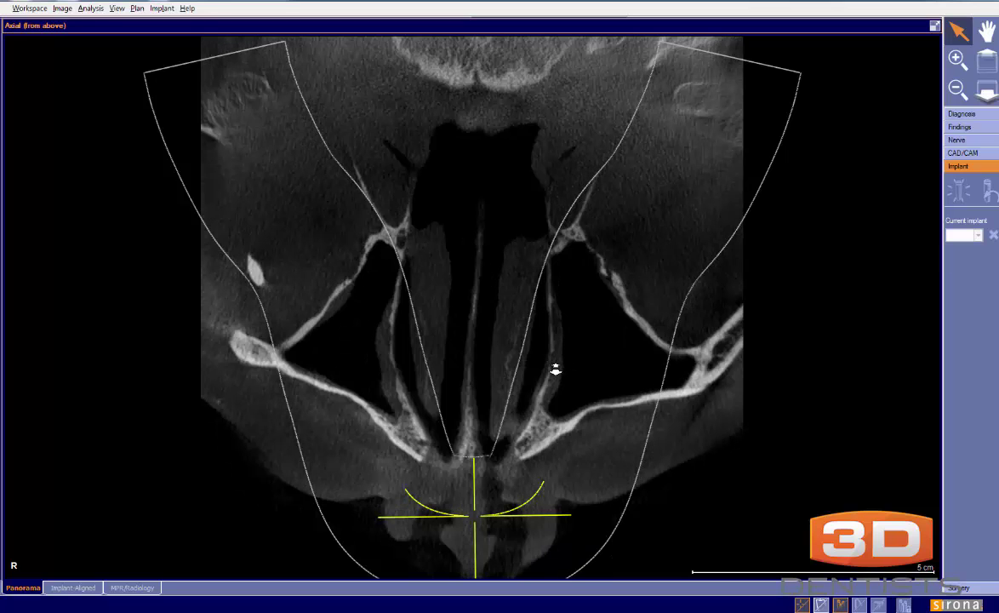
pyautogui.moveTo(620, 344); pyautogui.dragTo(620, 317)
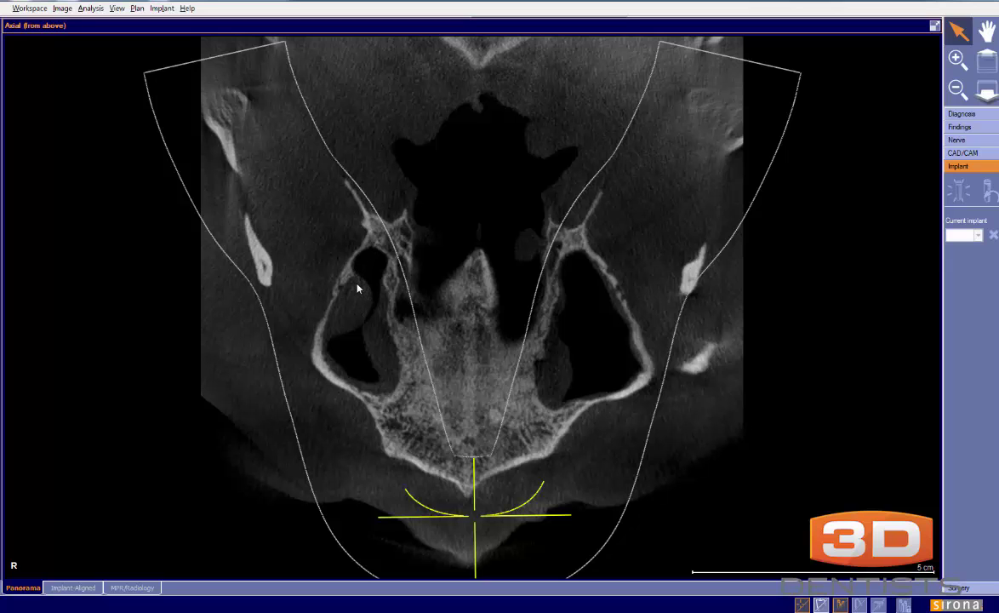
pyautogui.moveTo(587, 316); pyautogui.dragTo(573, 342)
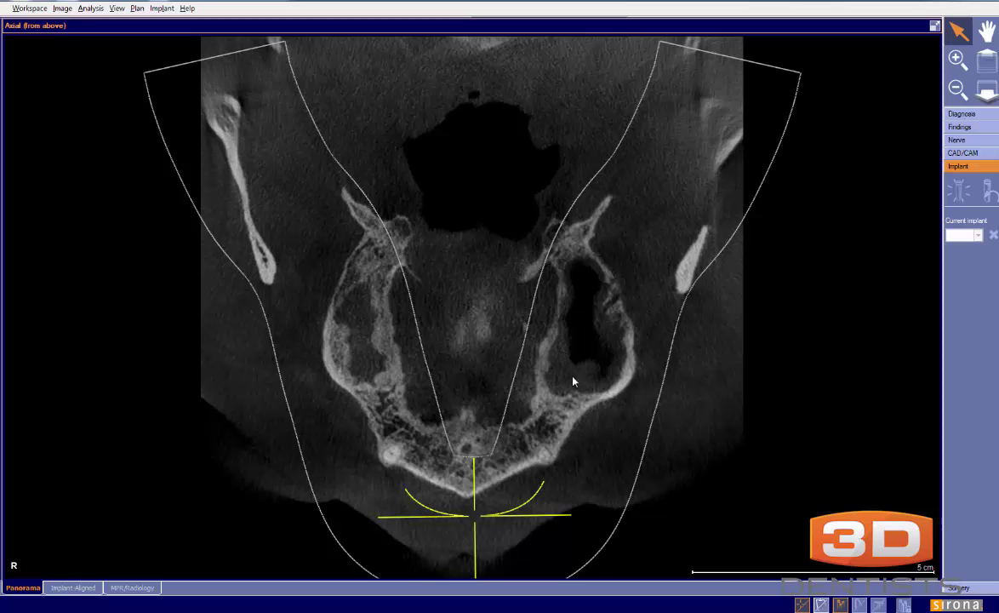
pyautogui.moveTo(644, 305); pyautogui.dragTo(643, 278)
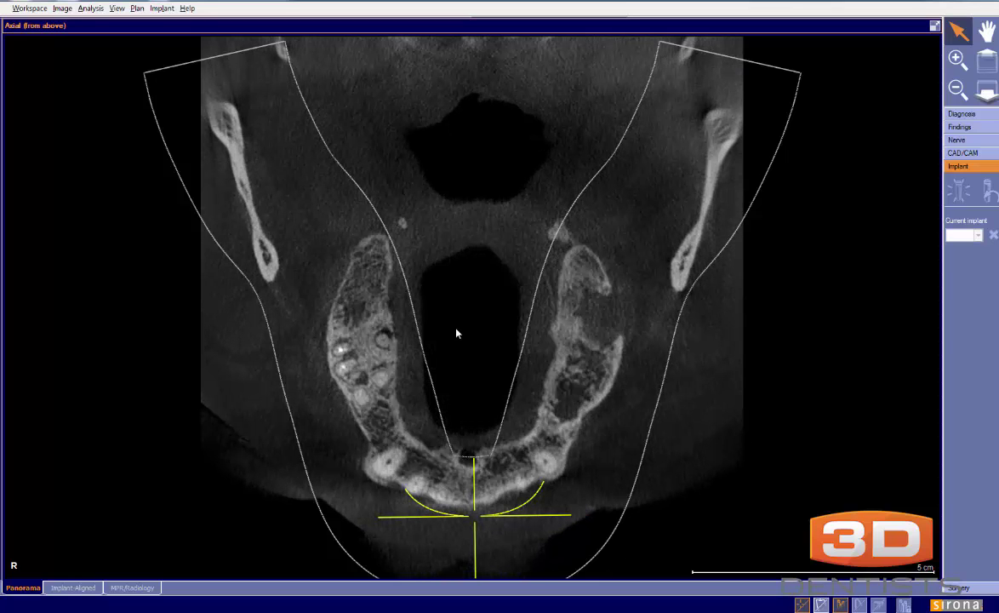
# - Inspect the axial slices between the upper right molar roots and the sinus, mark the right sinus and clear the mark
pyautogui.moveTo(457, 396); pyautogui.dragTo(403, 343)
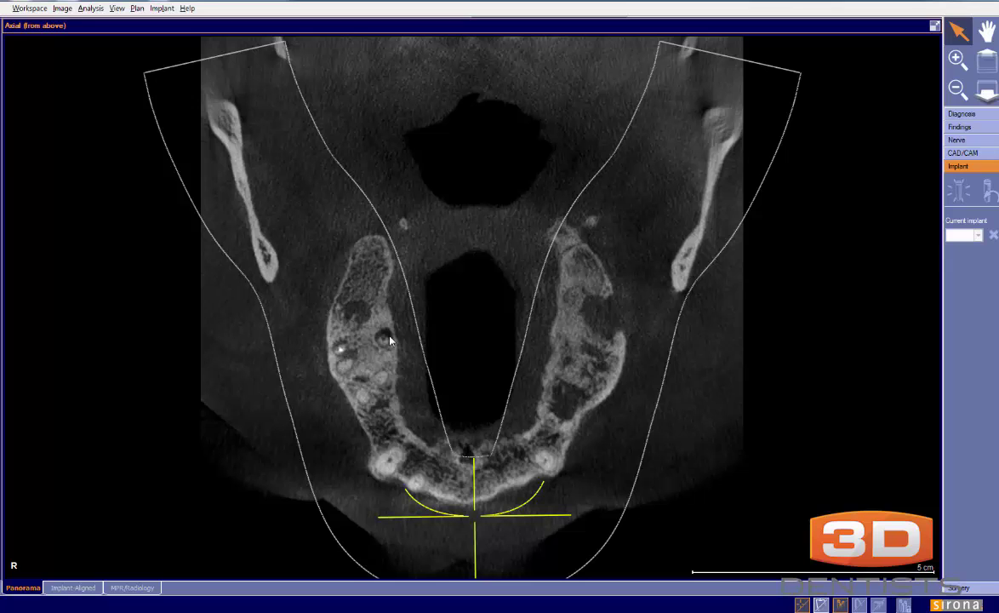
pyautogui.moveTo(473, 361); pyautogui.dragTo(460, 388)
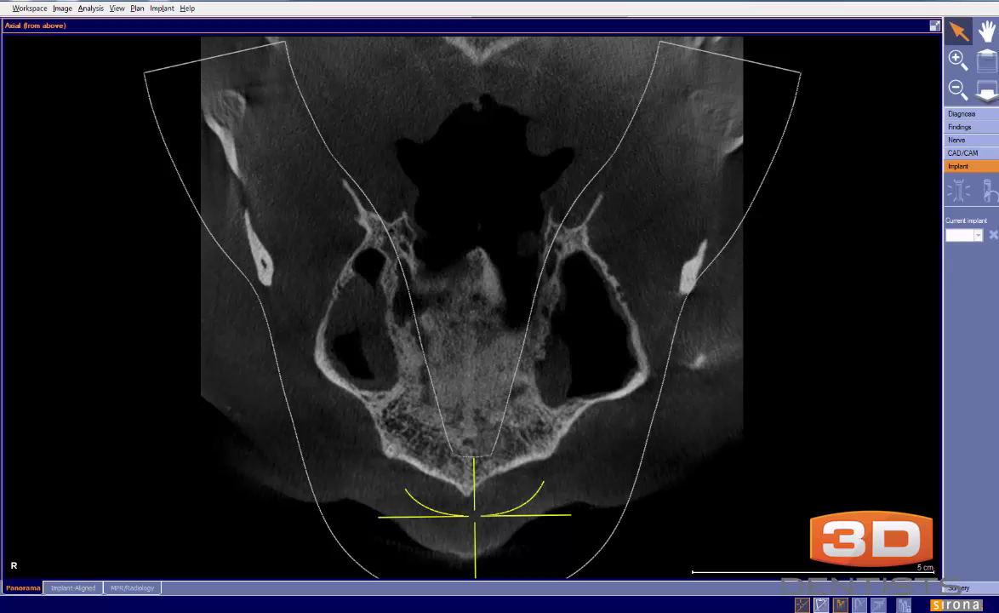
pyautogui.moveTo(366, 250)
pyautogui.mouseDown()
pyautogui.moveTo(366, 294)
pyautogui.moveTo(296, 257)
pyautogui.mouseUp()
pyautogui.press('Escape')
# - Lower the axial slice to the upper root level, mark the right molar root area and clear the mark
pyautogui.moveTo(610, 357); pyautogui.dragTo(617, 326)
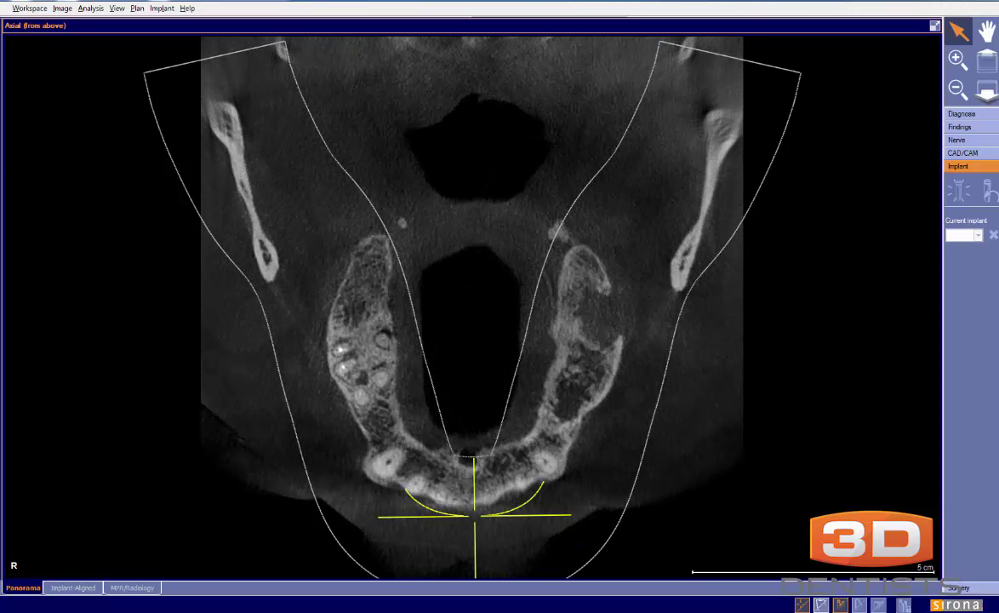
pyautogui.hotkey('ctrl', 'shift', 'd')
pyautogui.moveTo(400, 325)
pyautogui.mouseDown()
pyautogui.moveTo(312, 368)
pyautogui.moveTo(329, 314)
pyautogui.mouseUp()
pyautogui.press('Escape')
# - Restore the multi-view layout, centre the slicing window on the upper right molars and zoom out the tangential view slightly
pyautogui.click(935, 27)
pyautogui.click(173, 109)
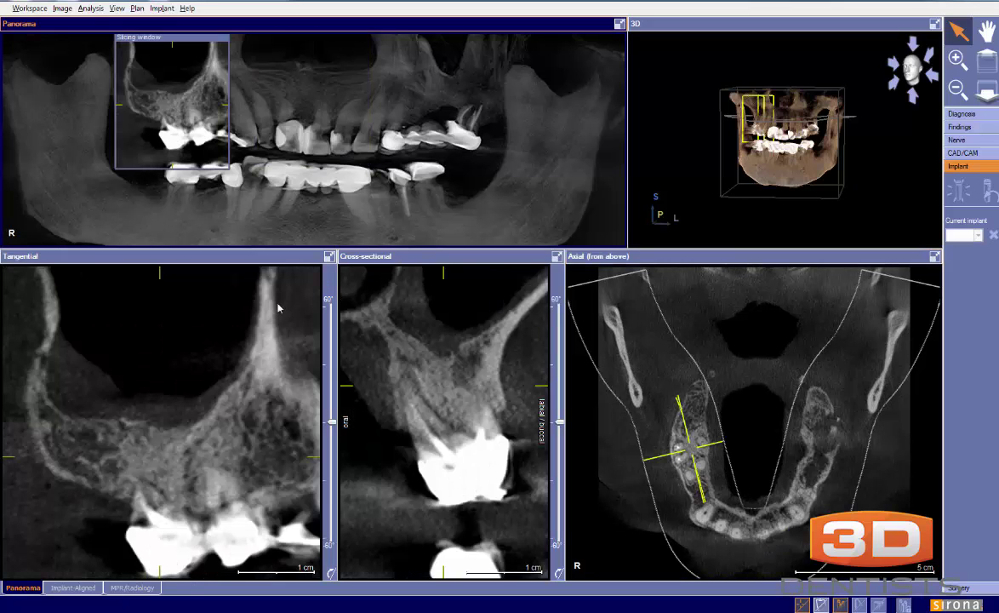
pyautogui.moveTo(278, 307); pyautogui.dragTo(272, 290)
pyautogui.moveTo(272, 290); pyautogui.dragTo(276, 325, button='right')
pyautogui.scroll(-1, 276, 330)
pyautogui.moveTo(242, 396)
pyautogui.mouseDown()
pyautogui.moveTo(239, 385)
pyautogui.moveTo(239, 398)
pyautogui.mouseUp()
pyautogui.scroll(-5, 240, 398)
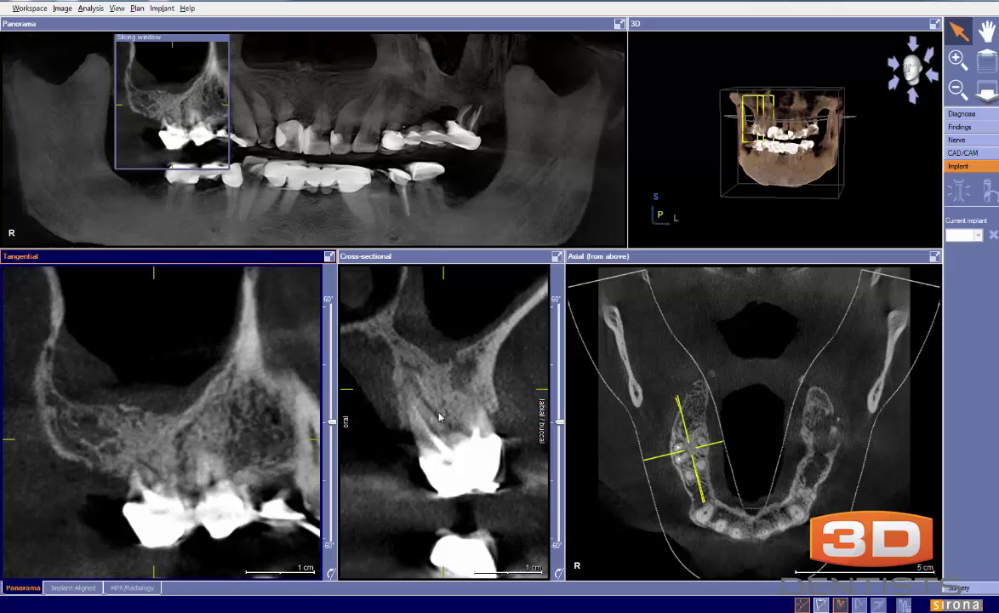
# - Examine the cross-sectional slices through the upper right last molar, from its roots to the bone behind it and back
pyautogui.scroll(-5, 440, 416)
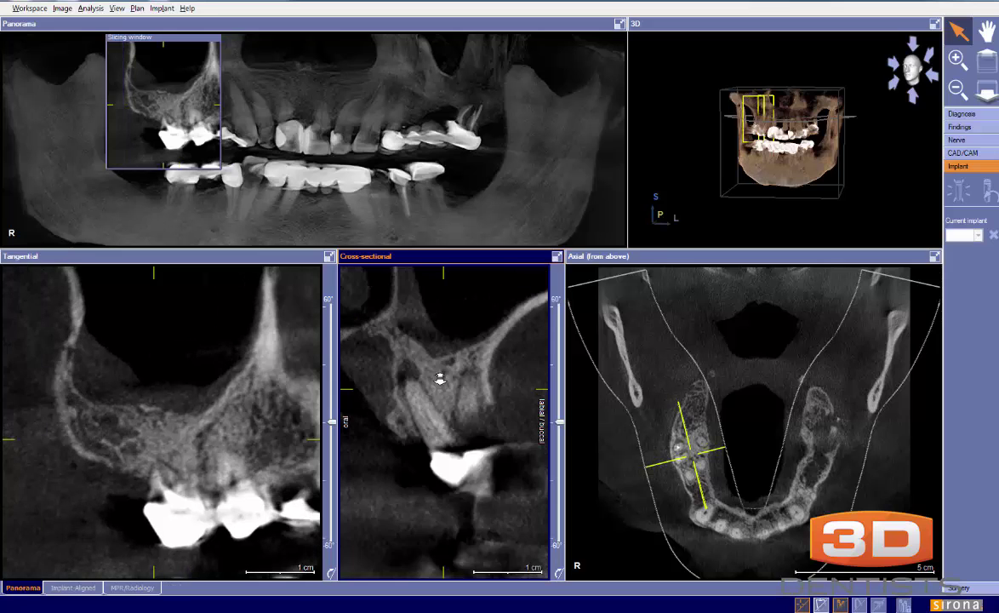
pyautogui.scroll(-3, 440, 380)
pyautogui.scroll(-3, 445, 367)
pyautogui.scroll(-1, 445, 367)
pyautogui.scroll(4, 445, 374)
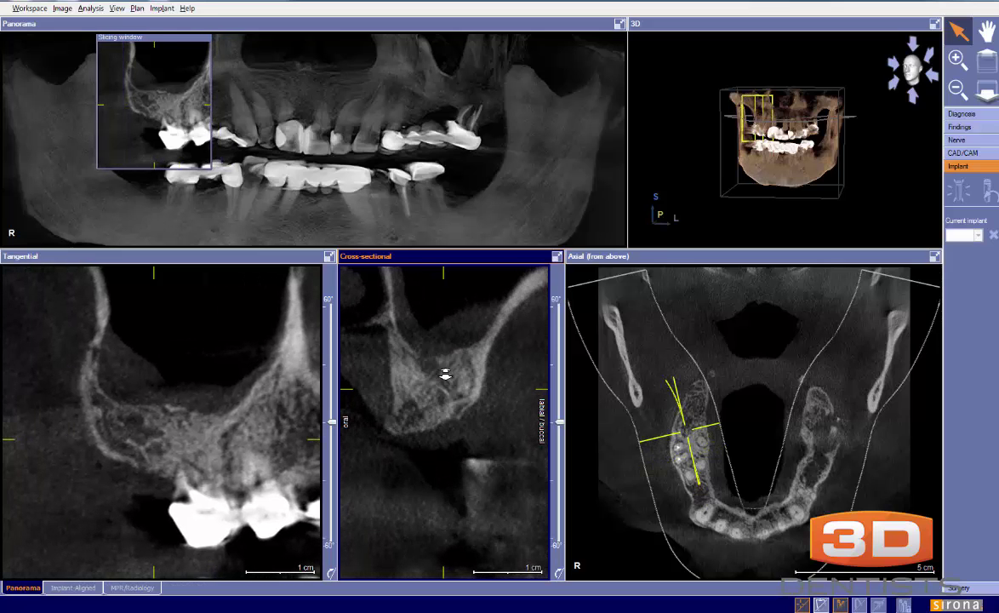
pyautogui.scroll(4, 445, 387)
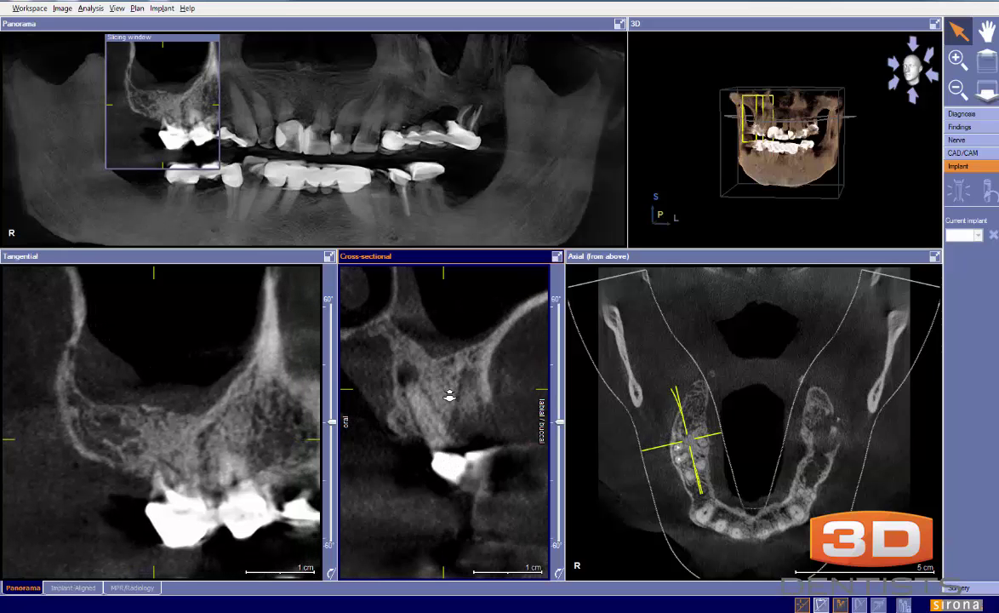
pyautogui.scroll(-3, 451, 383)
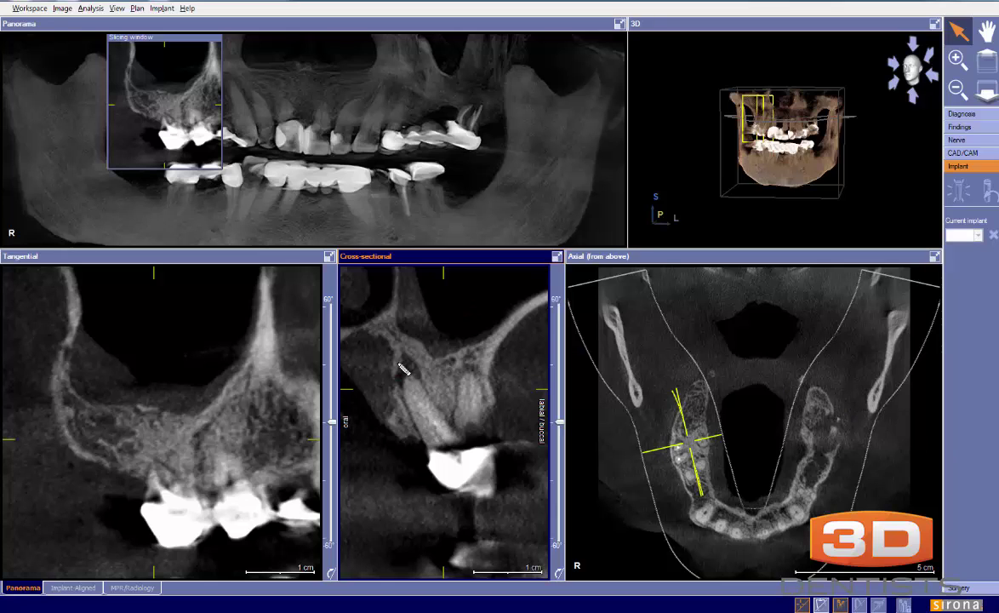
# - Mark the palatal and buccal root apices of the upper right molar in the cross-sectional view and clear the marks
pyautogui.moveTo(398, 364)
pyautogui.mouseDown()
pyautogui.moveTo(414, 359)
pyautogui.moveTo(415, 380)
pyautogui.moveTo(400, 382)
pyautogui.moveTo(396, 364)
pyautogui.moveTo(424, 374)
pyautogui.moveTo(406, 353)
pyautogui.moveTo(398, 364)
pyautogui.moveTo(413, 363)
pyautogui.moveTo(433, 327)
pyautogui.moveTo(440, 335)
pyautogui.mouseUp()
pyautogui.moveTo(455, 375)
pyautogui.mouseDown()
pyautogui.moveTo(473, 359)
pyautogui.moveTo(495, 372)
pyautogui.moveTo(467, 375)
pyautogui.moveTo(478, 363)
pyautogui.mouseUp()
pyautogui.press('Escape')
pyautogui.moveTo(428, 425); pyautogui.dragTo(429, 435)
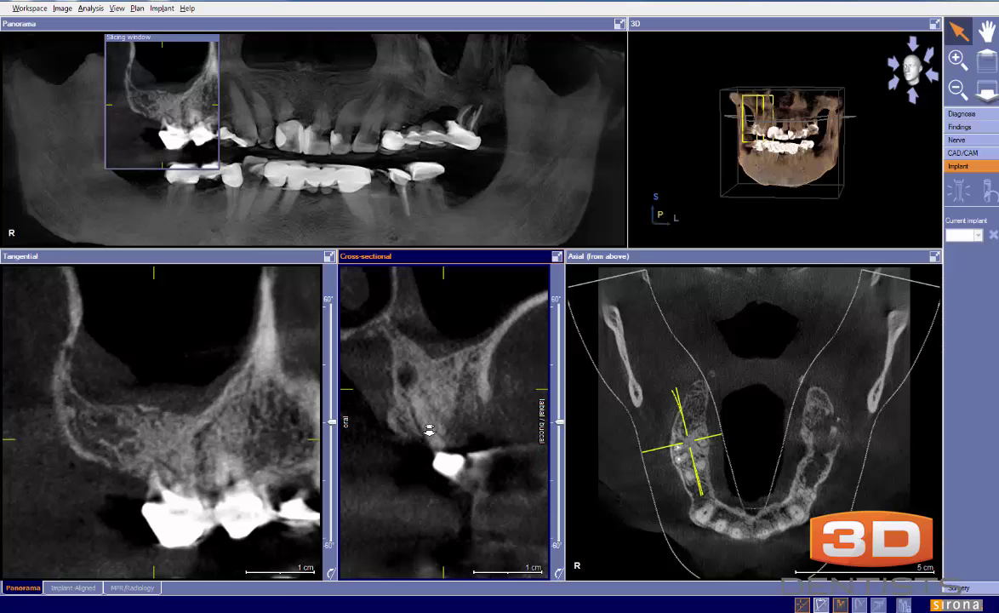
# - Move the cross-sectional slice to the molar's root canal fillings, mark the area around the root tips and clear it
pyautogui.scroll(2, 429, 435)
pyautogui.scroll(2, 429, 437)
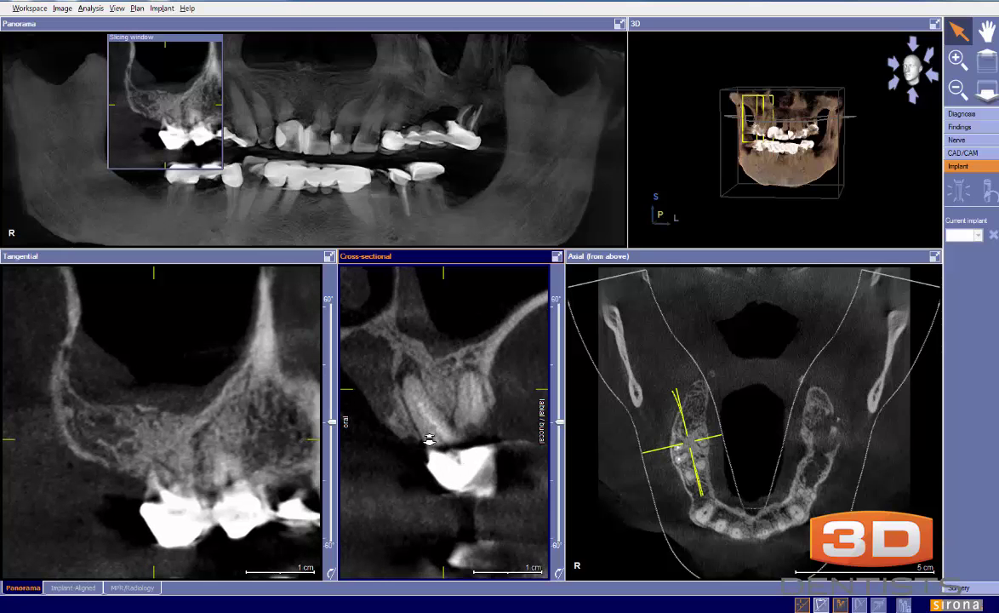
pyautogui.scroll(3, 441, 408)
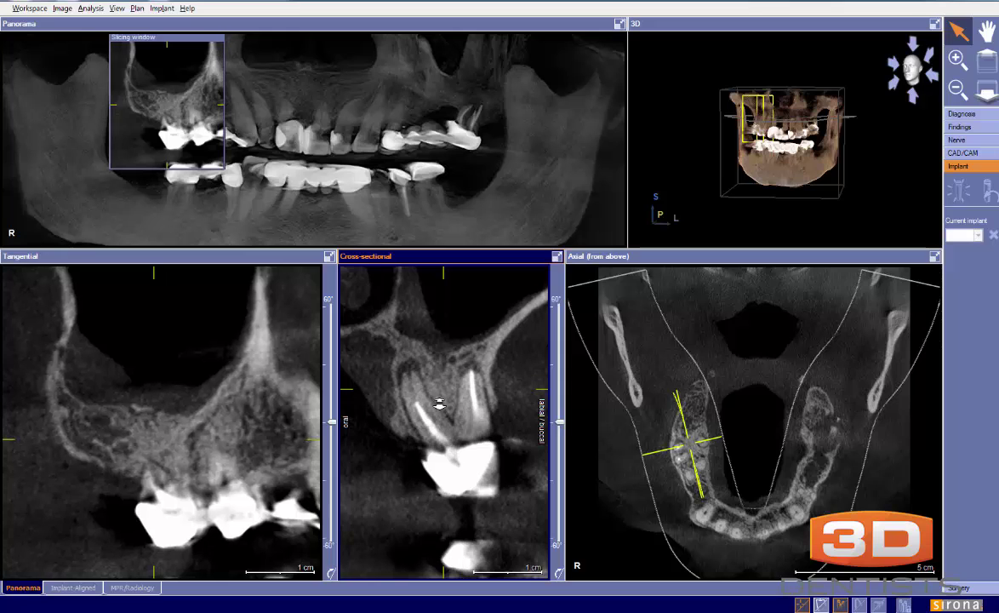
pyautogui.scroll(1, 441, 407)
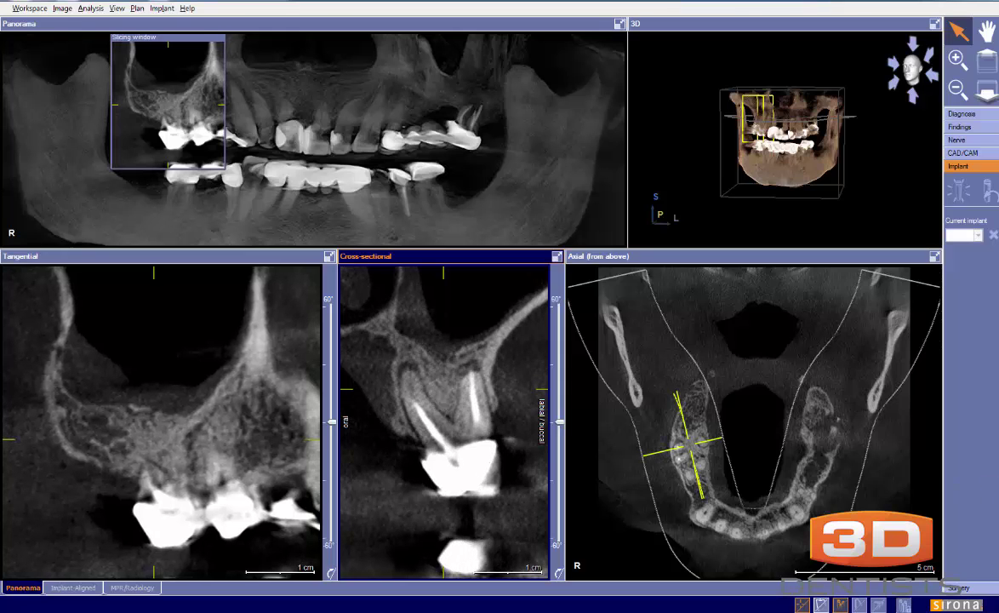
pyautogui.moveTo(392, 365); pyautogui.dragTo(476, 371)
pyautogui.press('Escape')
# - Inspect the sinus floor above the molar in the maximised cross-sectional view, outline the dark defect and clear the drawing
pyautogui.scroll(-2, 454, 373)
pyautogui.scroll(-4, 454, 375)
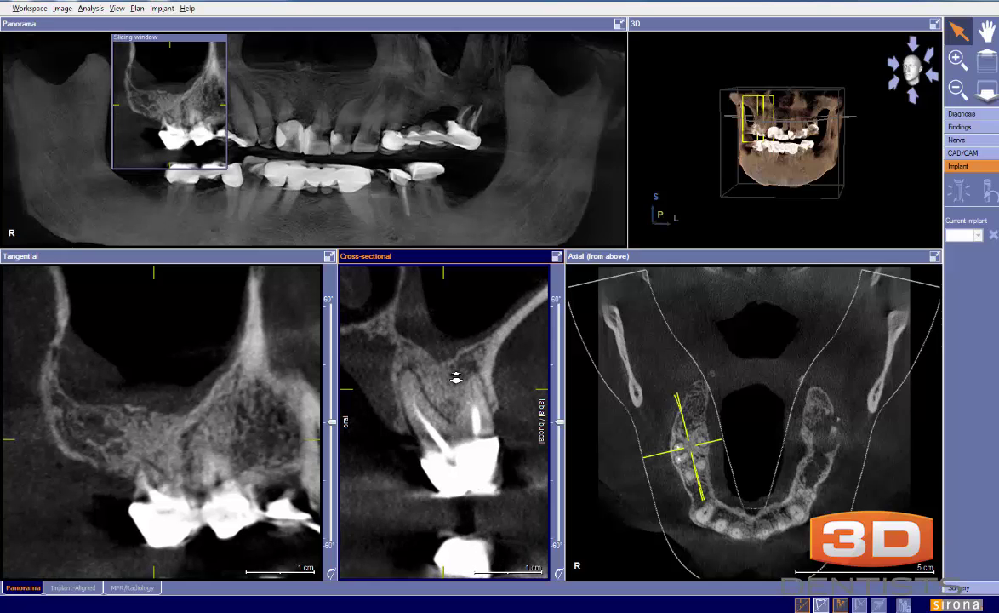
pyautogui.scroll(-2, 456, 380)
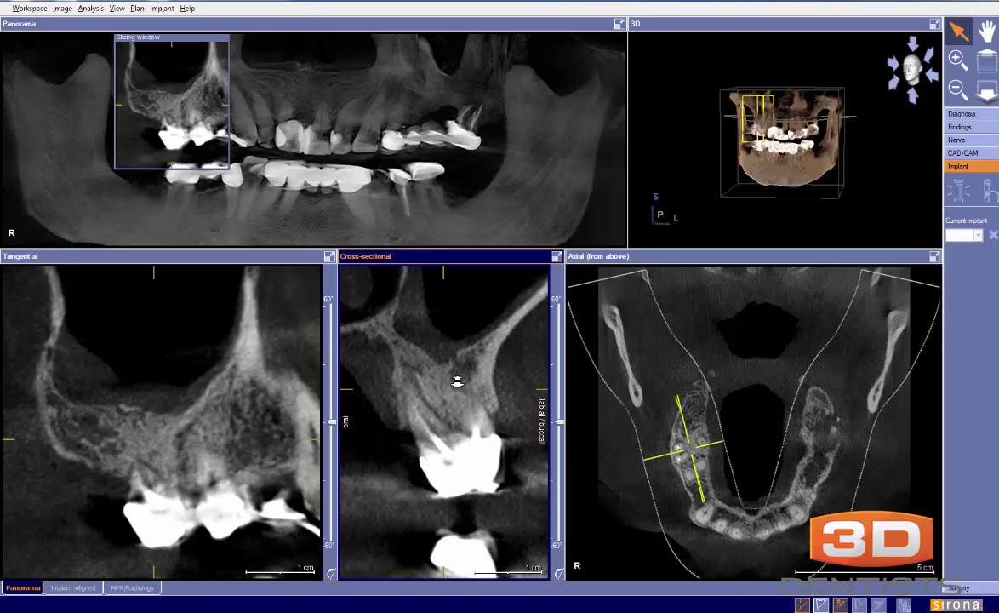
pyautogui.click(556, 256)
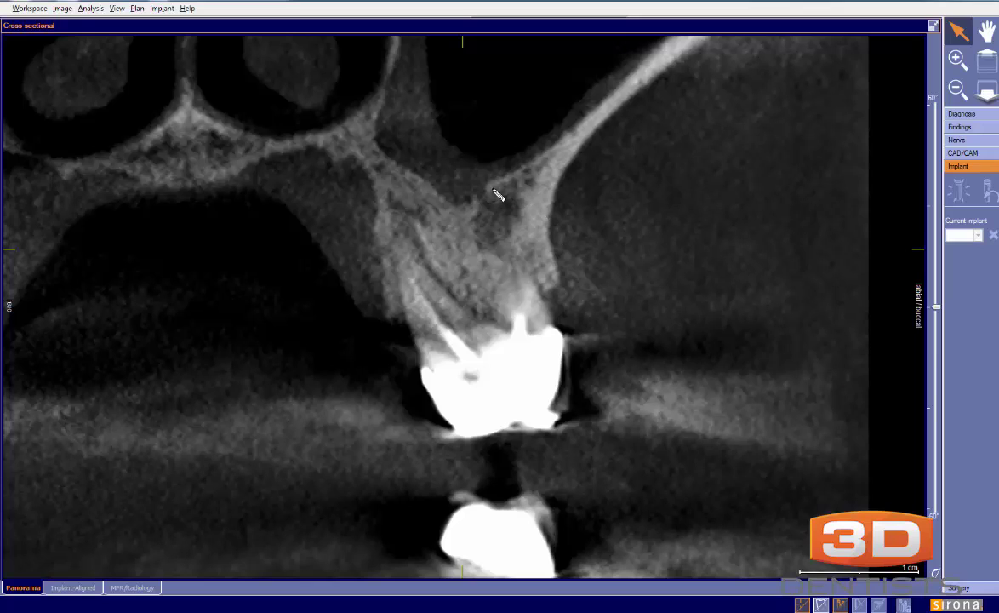
pyautogui.moveTo(514, 171)
pyautogui.mouseDown()
pyautogui.moveTo(489, 192)
pyautogui.moveTo(519, 219)
pyautogui.moveTo(491, 244)
pyautogui.moveTo(468, 184)
pyautogui.mouseUp()
pyautogui.moveTo(389, 198); pyautogui.dragTo(419, 218)
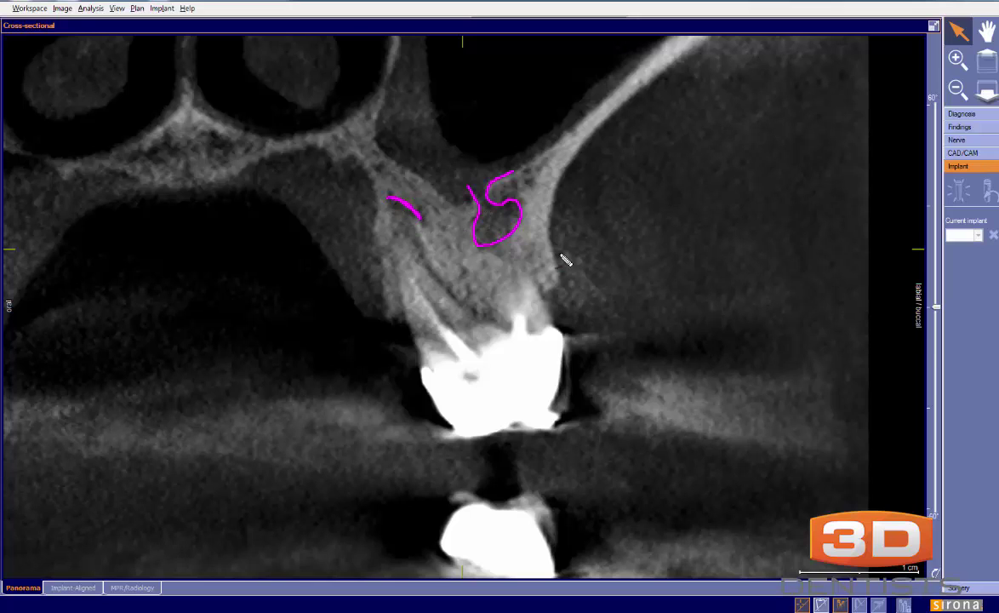
pyautogui.press('Escape')
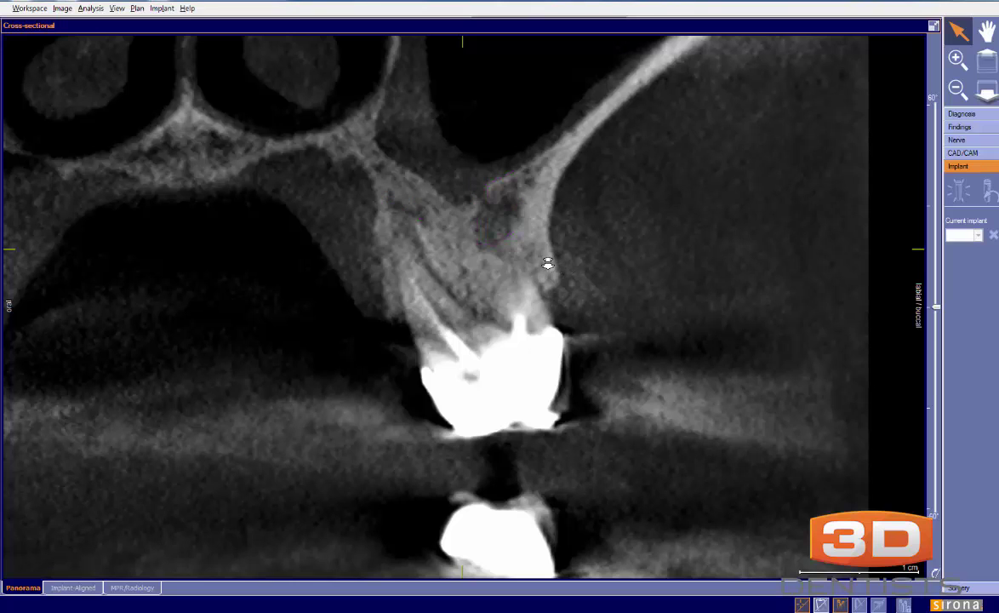
# - Outline the thickened sinus lining together with the defect in the sinus floor, mark the opening between them and clear the drawing
pyautogui.scroll(-2, 549, 258)
pyautogui.scroll(2, 550, 268)
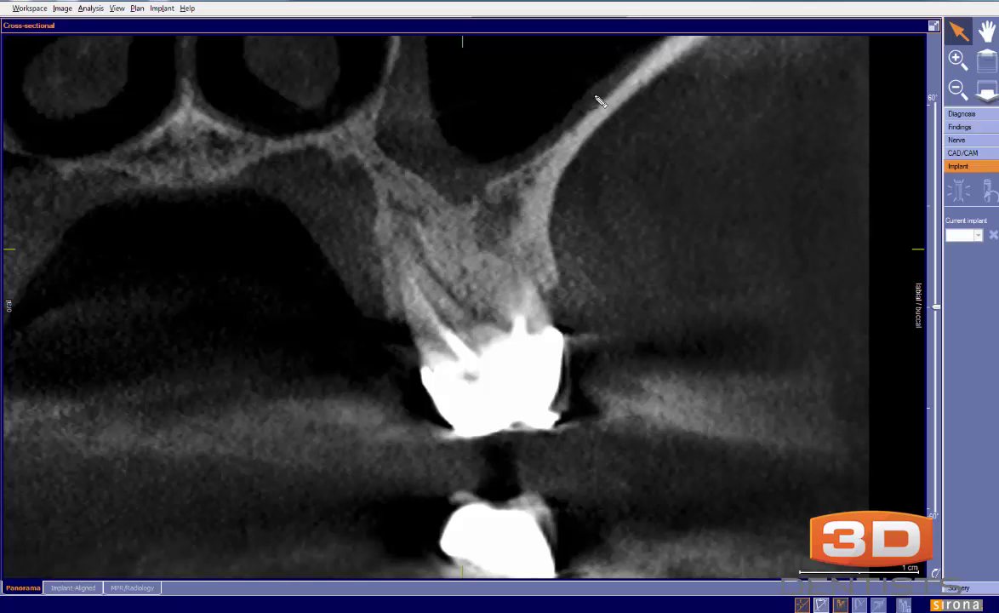
pyautogui.moveTo(490, 191)
pyautogui.mouseDown()
pyautogui.moveTo(504, 190)
pyautogui.moveTo(501, 242)
pyautogui.moveTo(472, 198)
pyautogui.moveTo(587, 132)
pyautogui.moveTo(638, 67)
pyautogui.mouseUp()
pyautogui.moveTo(483, 198)
pyautogui.mouseDown()
pyautogui.moveTo(393, 173)
pyautogui.moveTo(388, 100)
pyautogui.moveTo(426, 108)
pyautogui.moveTo(474, 158)
pyautogui.moveTo(630, 72)
pyautogui.moveTo(602, 133)
pyautogui.moveTo(518, 148)
pyautogui.mouseUp()
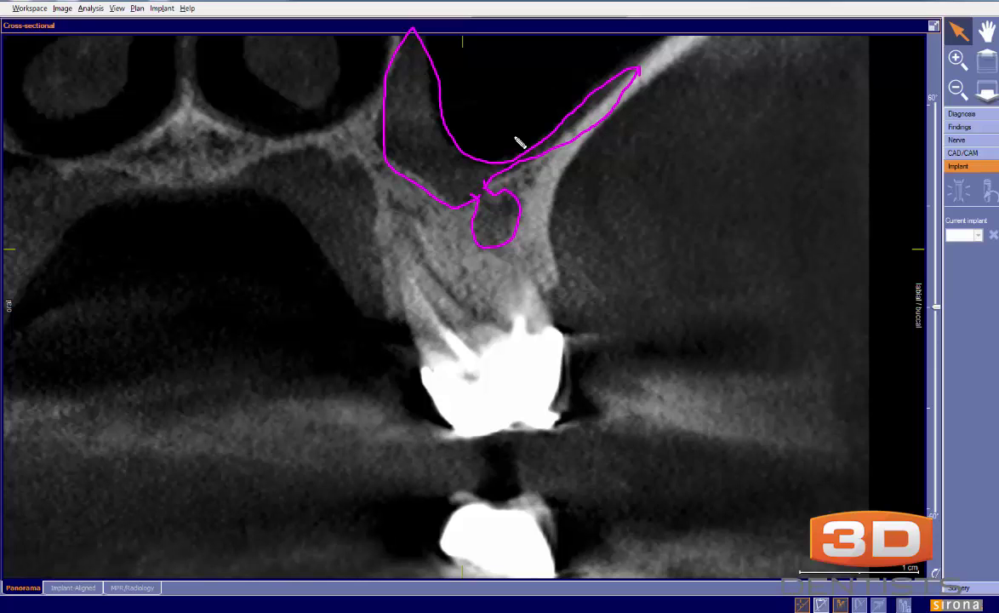
pyautogui.moveTo(485, 197)
pyautogui.mouseDown()
pyautogui.moveTo(469, 172)
pyautogui.moveTo(475, 185)
pyautogui.mouseUp()
pyautogui.press('Escape')
pyautogui.moveTo(610, 162); pyautogui.dragTo(611, 162)
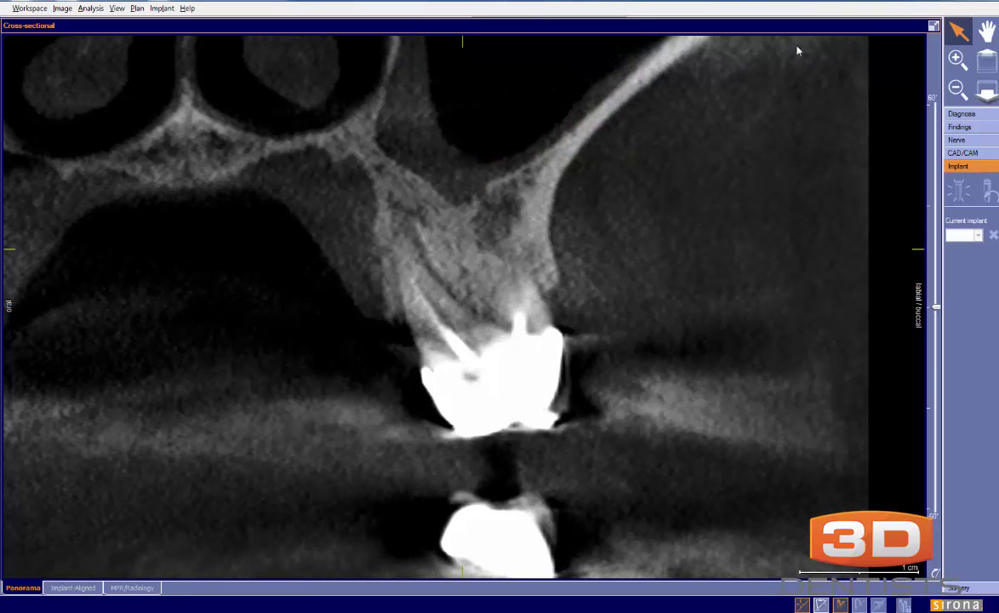
# - Restore the multi-view layout and centre all slices on the sinus floor defect above the molar's buccal root
pyautogui.click(933, 26)
pyautogui.click(205, 424)
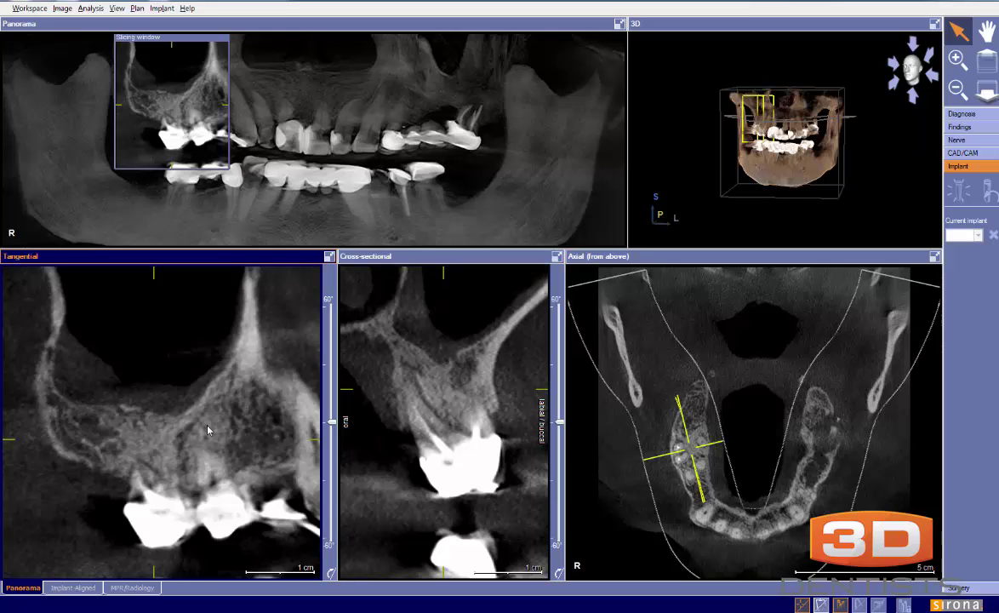
pyautogui.doubleClick(460, 364)
pyautogui.moveTo(219, 428)
pyautogui.mouseDown()
pyautogui.moveTo(223, 402)
pyautogui.moveTo(219, 417)
pyautogui.mouseUp()
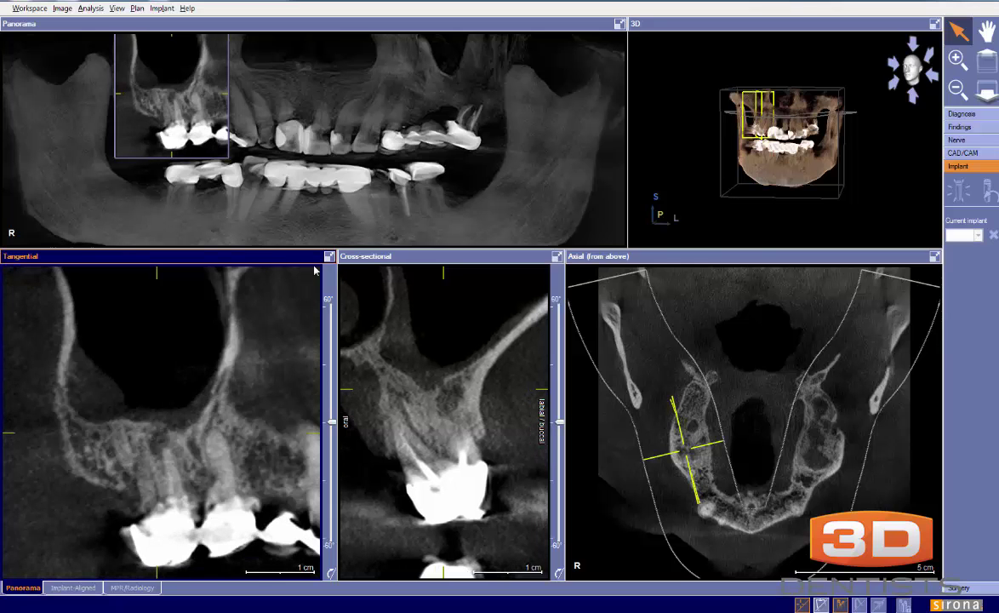
# - Maximise the tangential view and examine the slices through the upper right molar roots and the sinus floor above them
pyautogui.click(329, 256)
pyautogui.moveTo(446, 346); pyautogui.dragTo(447, 349)
pyautogui.moveTo(447, 346); pyautogui.dragTo(448, 354)
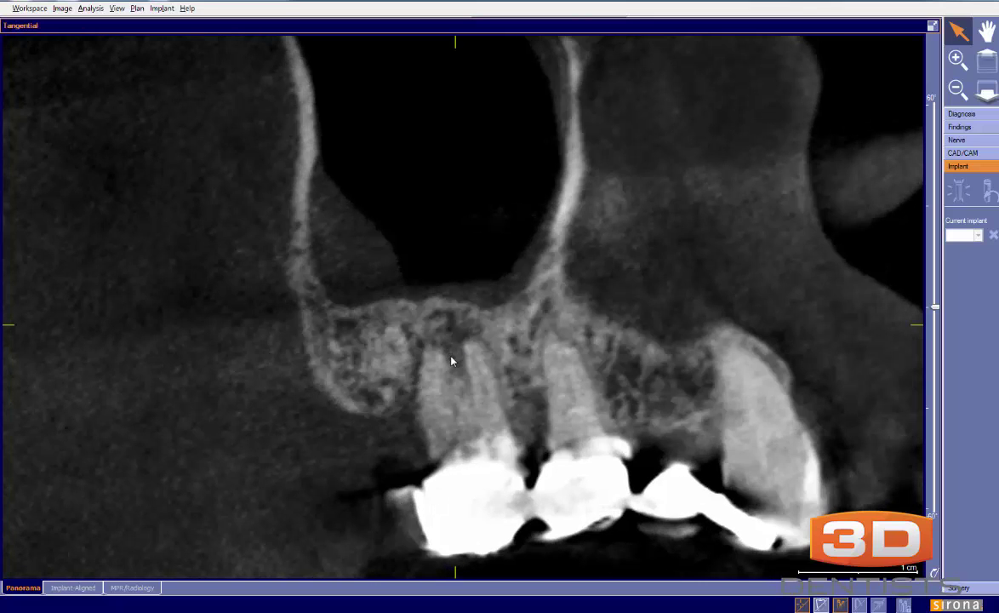
pyautogui.moveTo(487, 331)
pyautogui.mouseDown()
pyautogui.moveTo(479, 317)
pyautogui.moveTo(445, 309)
pyautogui.moveTo(429, 325)
pyautogui.moveTo(498, 344)
pyautogui.mouseUp()
pyautogui.press('Escape')
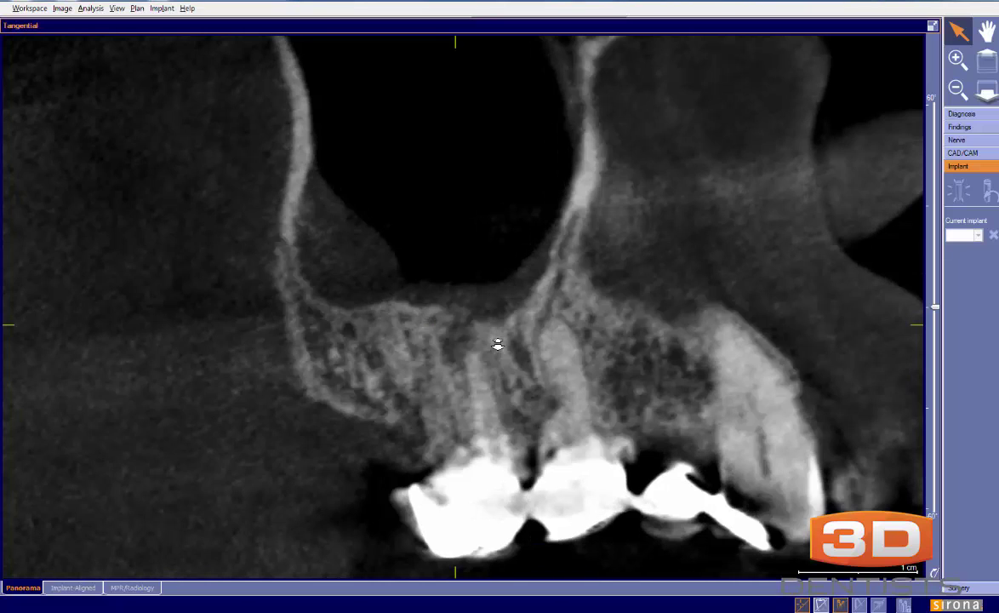
pyautogui.scroll(-2, 498, 343)
pyautogui.scroll(-5, 498, 345)
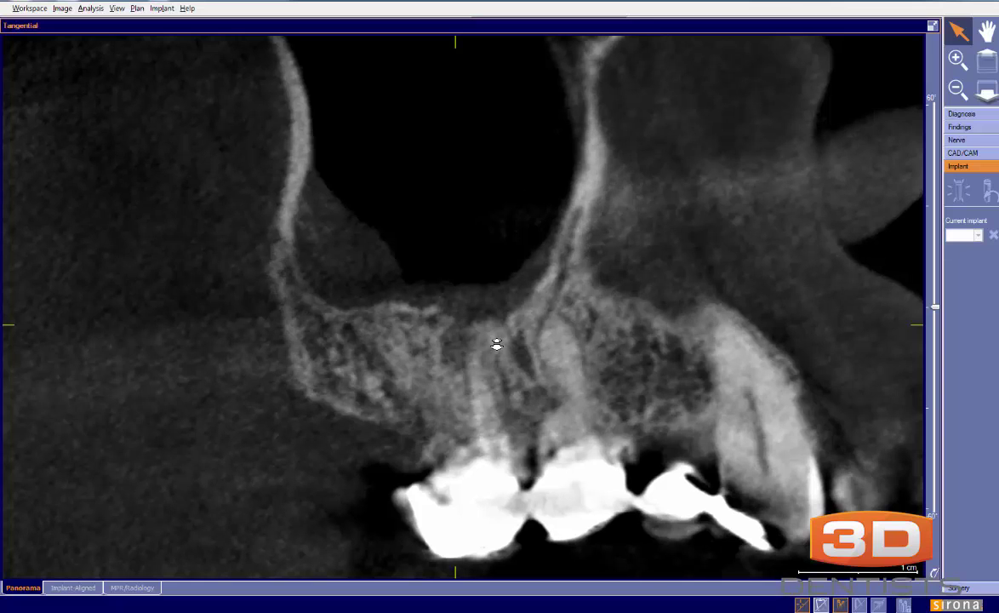
pyautogui.scroll(-2, 496, 346)
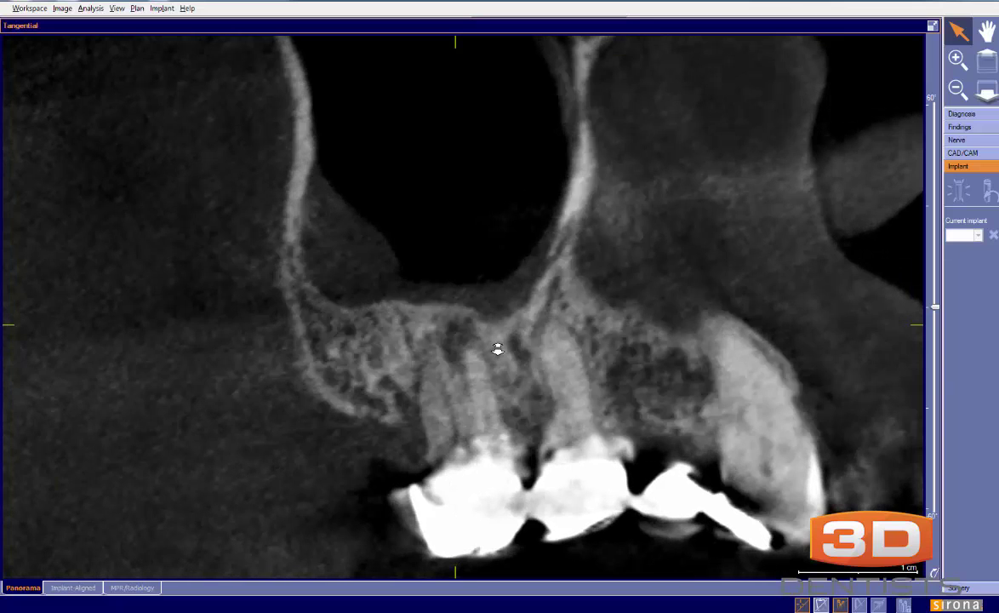
# - Follow the sinus floor through the remaining maximised tangential slices beside the upper right molar and restore the multi-view layout
pyautogui.scroll(-3, 499, 345)
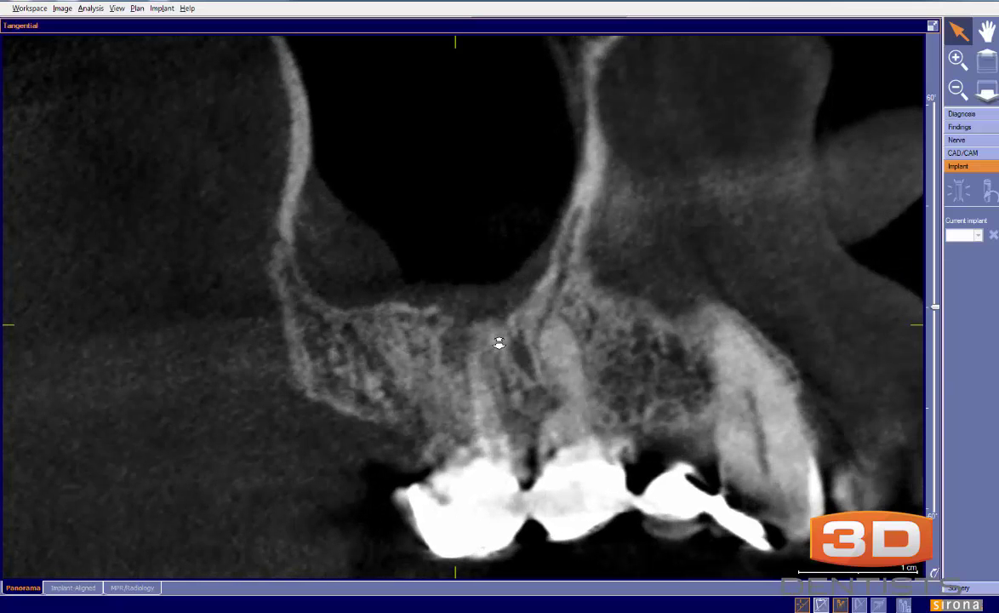
pyautogui.moveTo(382, 305)
pyautogui.mouseDown()
pyautogui.moveTo(445, 311)
pyautogui.moveTo(435, 353)
pyautogui.moveTo(505, 315)
pyautogui.moveTo(545, 278)
pyautogui.mouseUp()
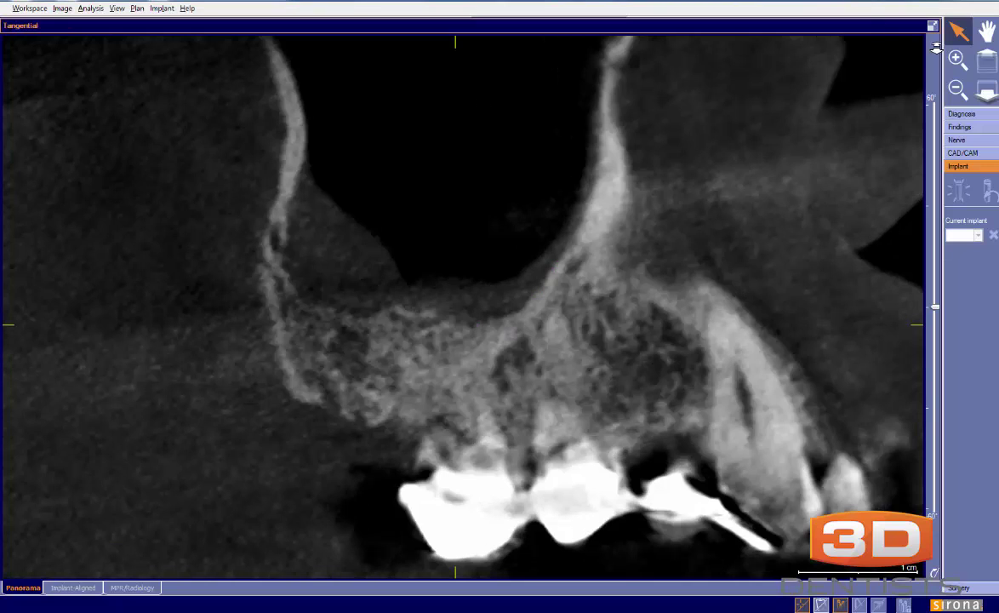
pyautogui.click(932, 26)
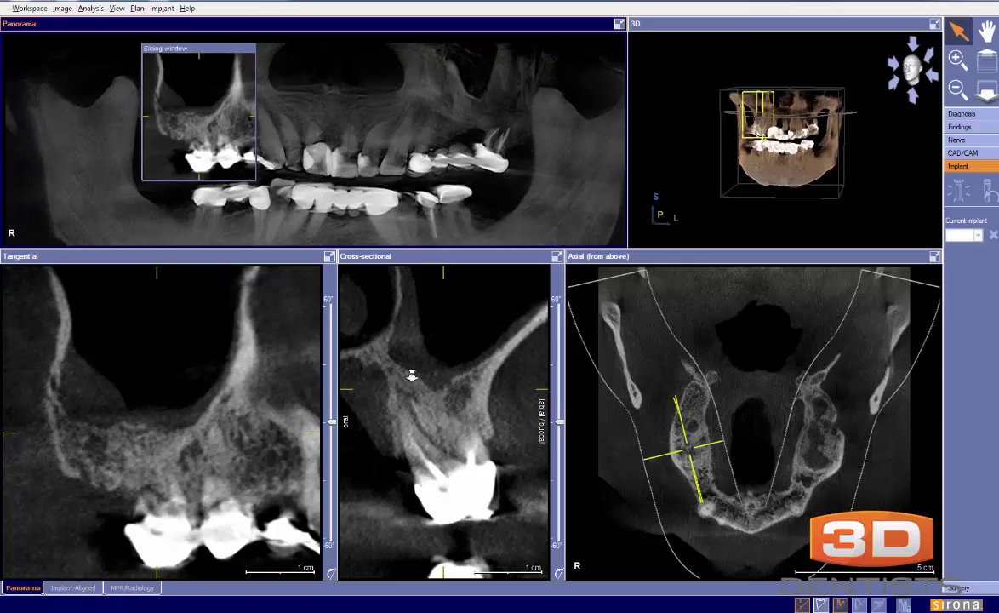
# - Examine the tangential and cross-sectional slices through the upper right molar's roots in the multi-view layout
pyautogui.moveTo(411, 434)
pyautogui.mouseDown()
pyautogui.moveTo(413, 416)
pyautogui.moveTo(413, 432)
pyautogui.mouseUp()
pyautogui.scroll(-5, 171, 490)
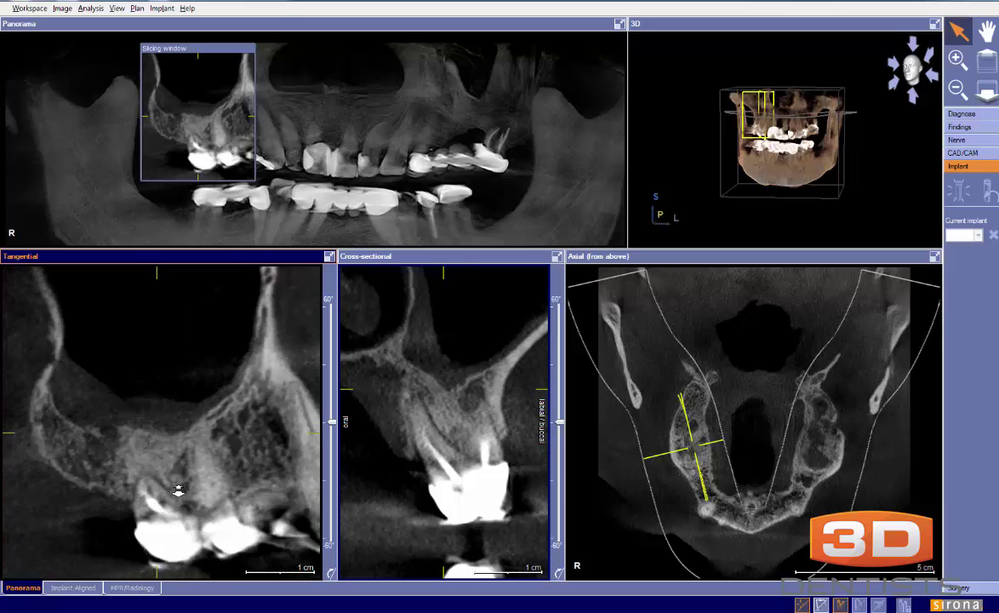
pyautogui.scroll(-5, 183, 502)
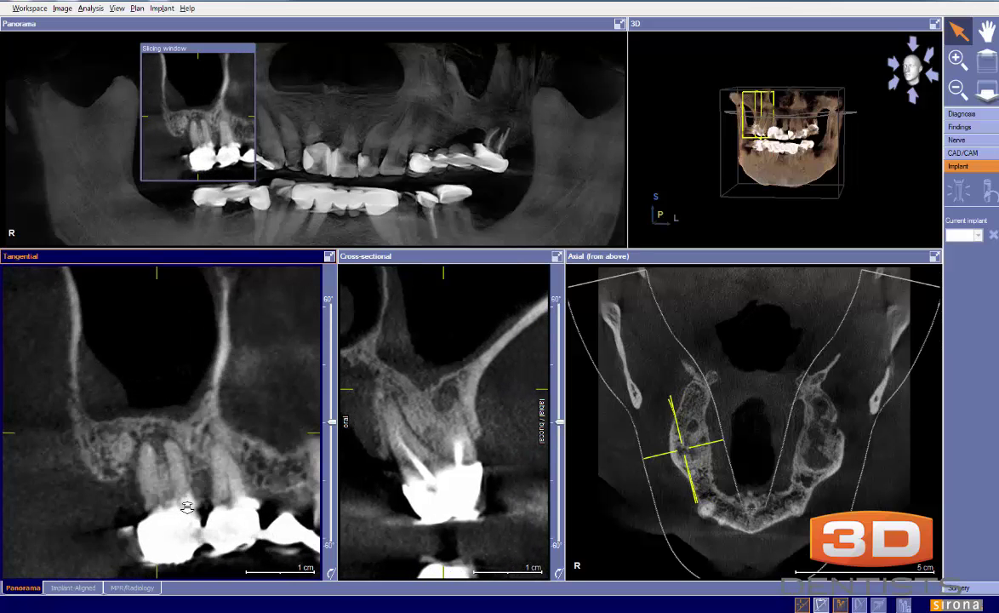
pyautogui.scroll(-4, 187, 506)
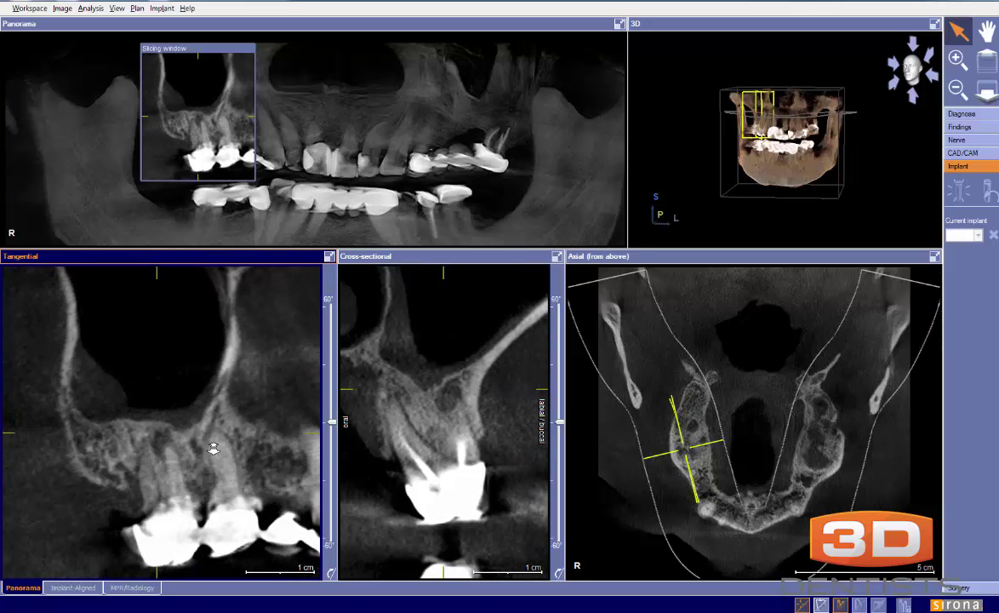
pyautogui.scroll(-3, 196, 417)
# - Maximise the axial view and enlarge the root-filled upper right molar at the level where its separate roots show in cross-section
pyautogui.click(795, 455)
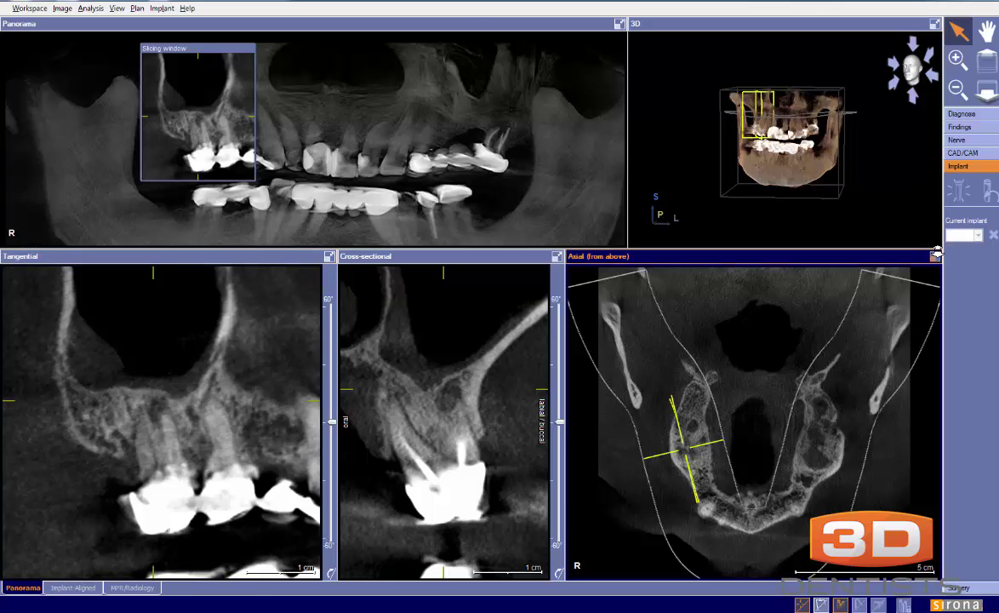
pyautogui.click(935, 254)
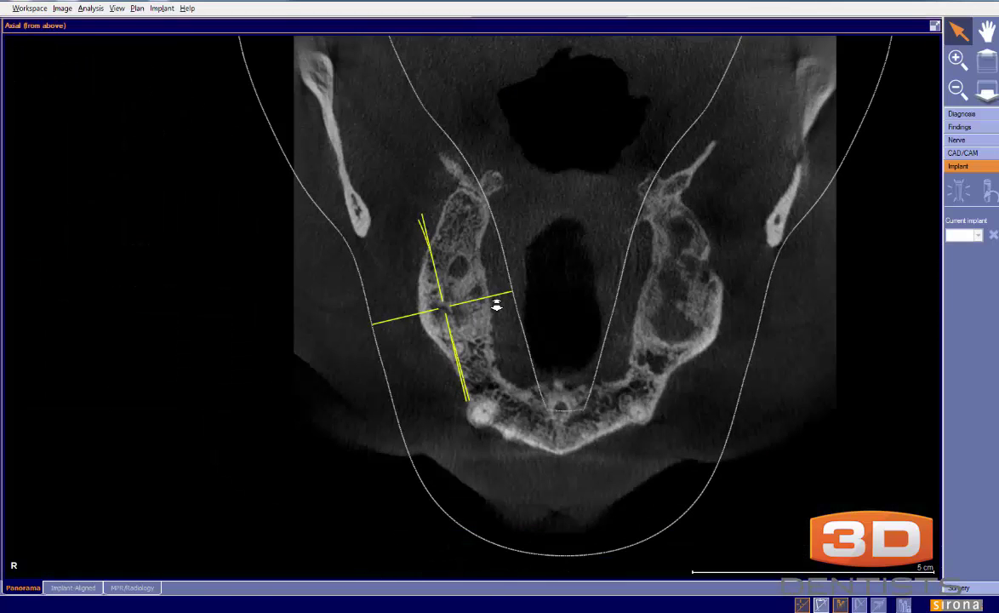
pyautogui.keyDown('ctrl'); pyautogui.scroll(2, 496, 305); pyautogui.keyUp('ctrl')
pyautogui.scroll(-3, 472, 295)
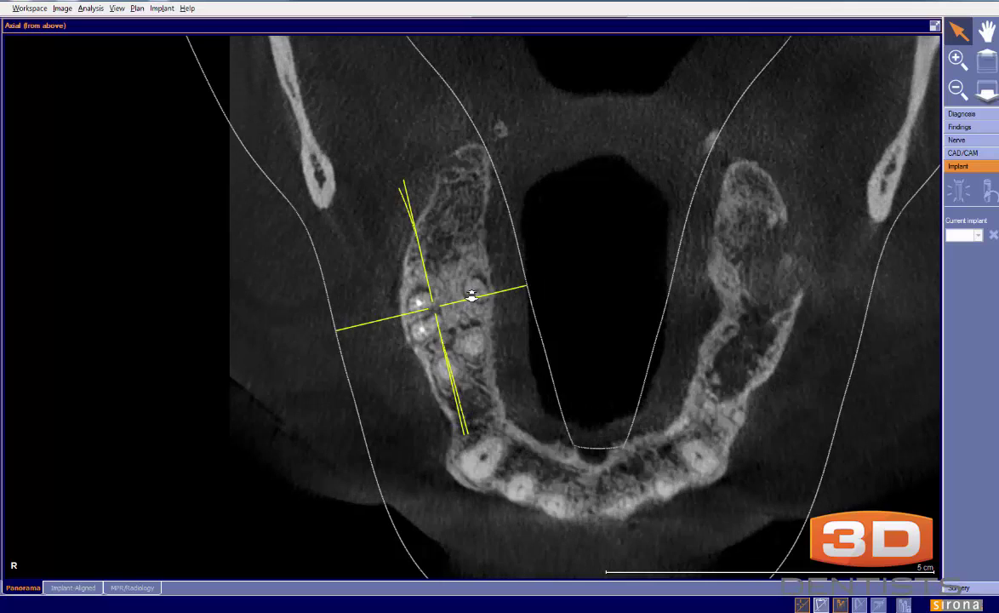
pyautogui.scroll(-4, 471, 295)
pyautogui.scroll(-1, 471, 288)
pyautogui.keyDown('ctrl'); pyautogui.scroll(2, 471, 328); pyautogui.keyUp('ctrl')
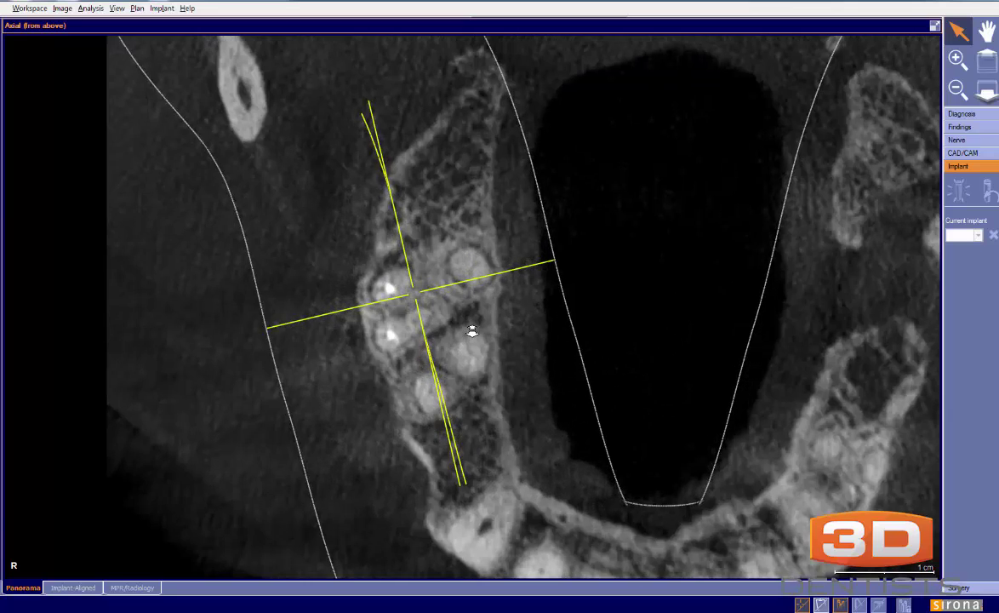
pyautogui.keyDown('ctrl'); pyautogui.scroll(2, 472, 331); pyautogui.keyUp('ctrl')
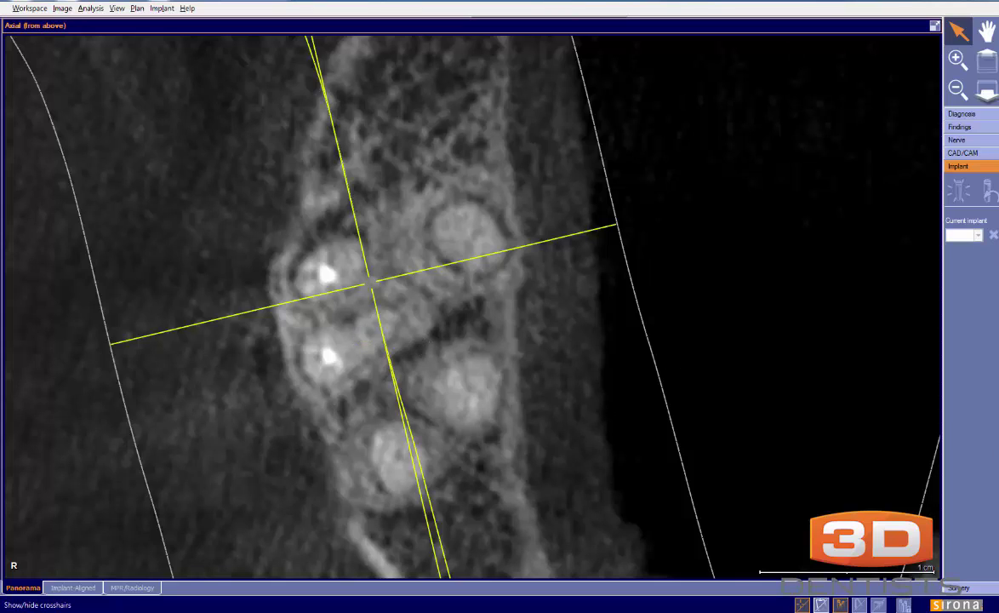
# - Mark the inner part of the mesiobuccal root and the palatal root on the axial slice and clear the drawing
pyautogui.moveTo(370, 330)
pyautogui.mouseDown()
pyautogui.moveTo(350, 341)
pyautogui.moveTo(380, 334)
pyautogui.mouseUp()
pyautogui.moveTo(471, 231); pyautogui.dragTo(467, 242)
pyautogui.press('Escape')
# - Inspect the canal fillings of the upper right molar in the axial slices from the roots to the crown and restore the multi-view layout
pyautogui.scroll(-4, 439, 294)
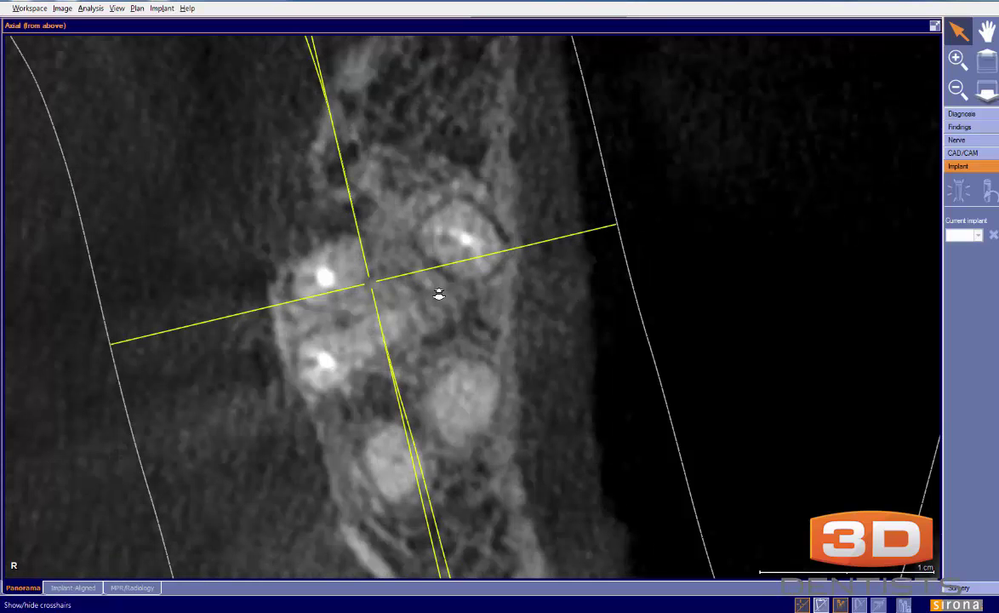
pyautogui.scroll(-4, 438, 310)
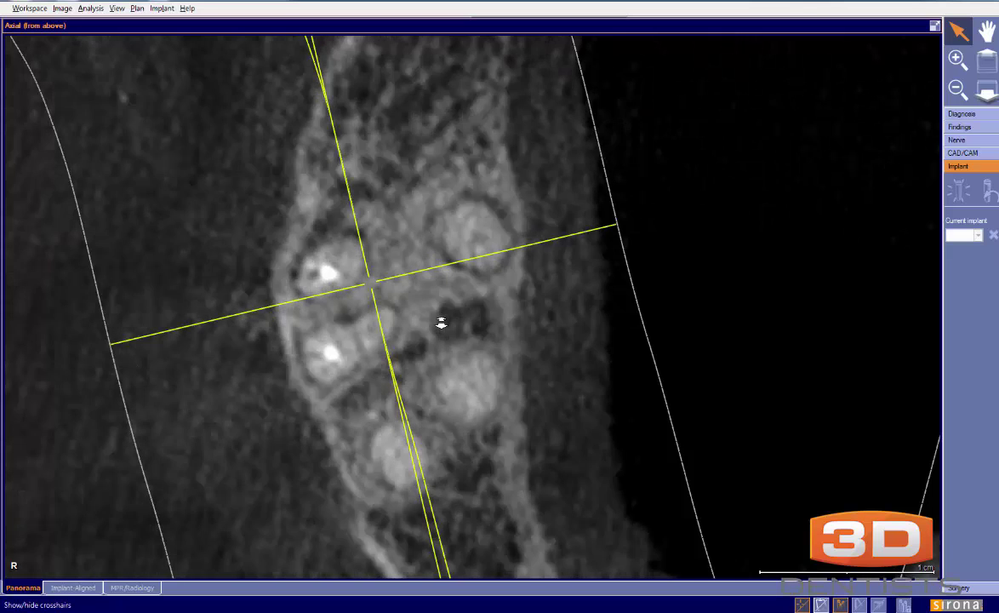
pyautogui.scroll(-3, 444, 332)
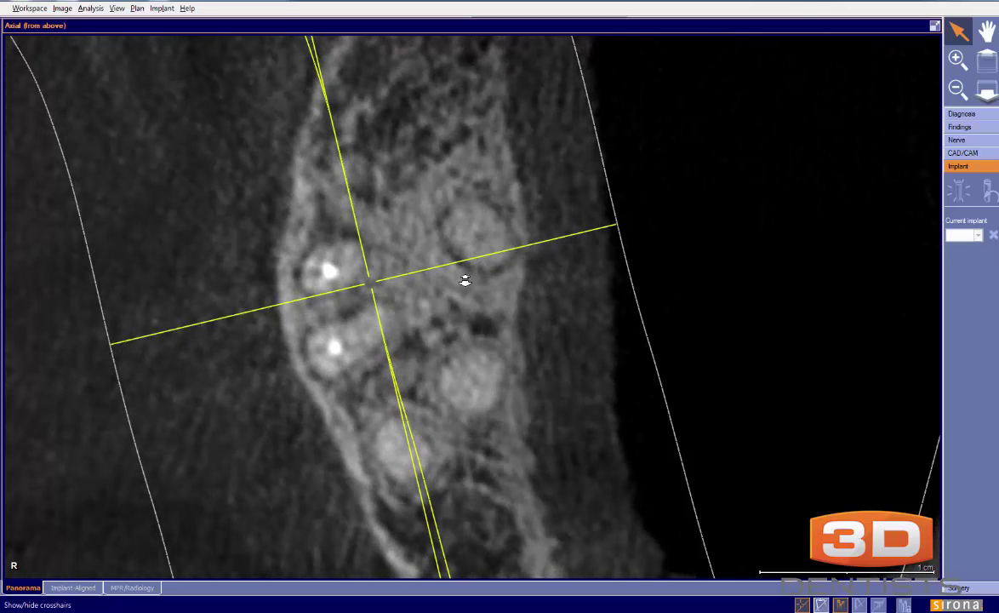
pyautogui.scroll(-4, 469, 293)
pyautogui.scroll(-2, 451, 272)
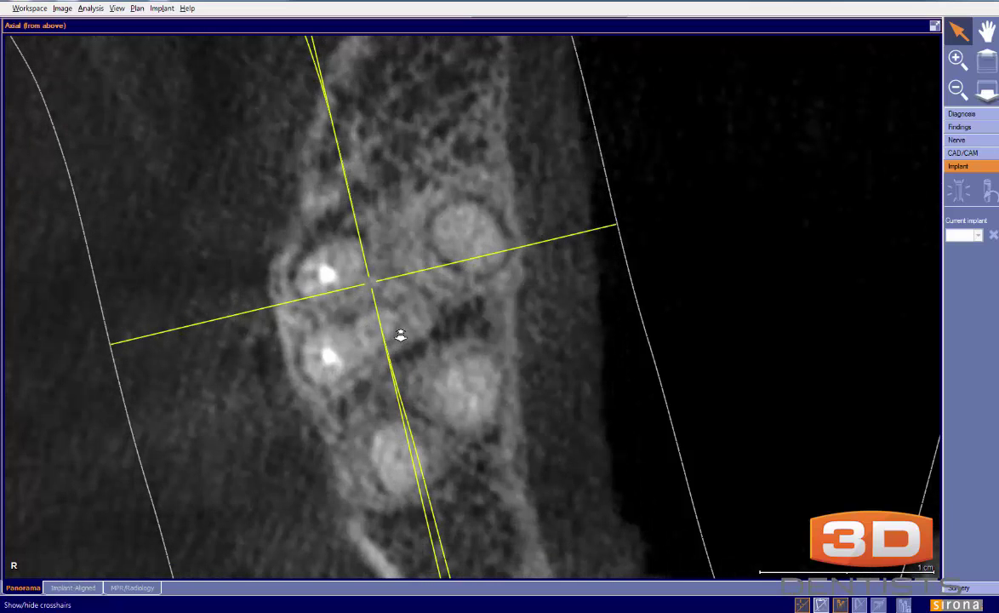
pyautogui.scroll(-2, 400, 328)
pyautogui.scroll(-4, 399, 310)
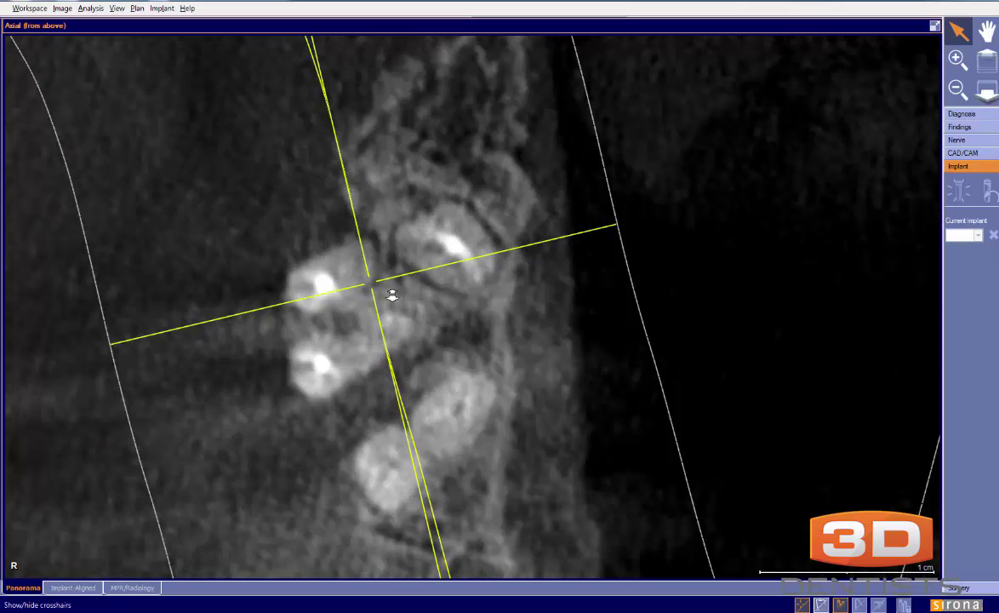
pyautogui.scroll(-6, 388, 283)
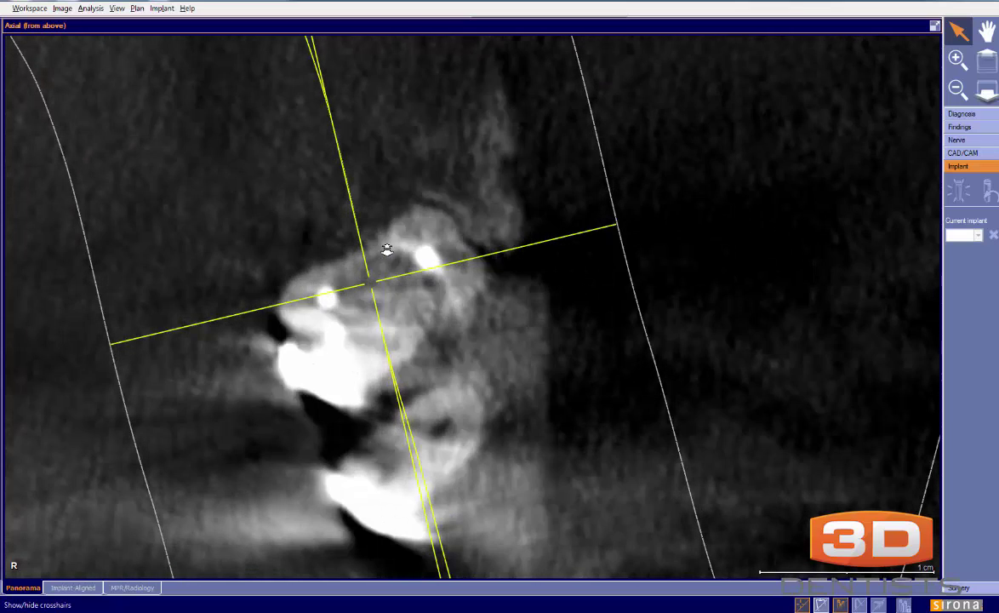
pyautogui.scroll(-2, 386, 236)
pyautogui.click(935, 26)
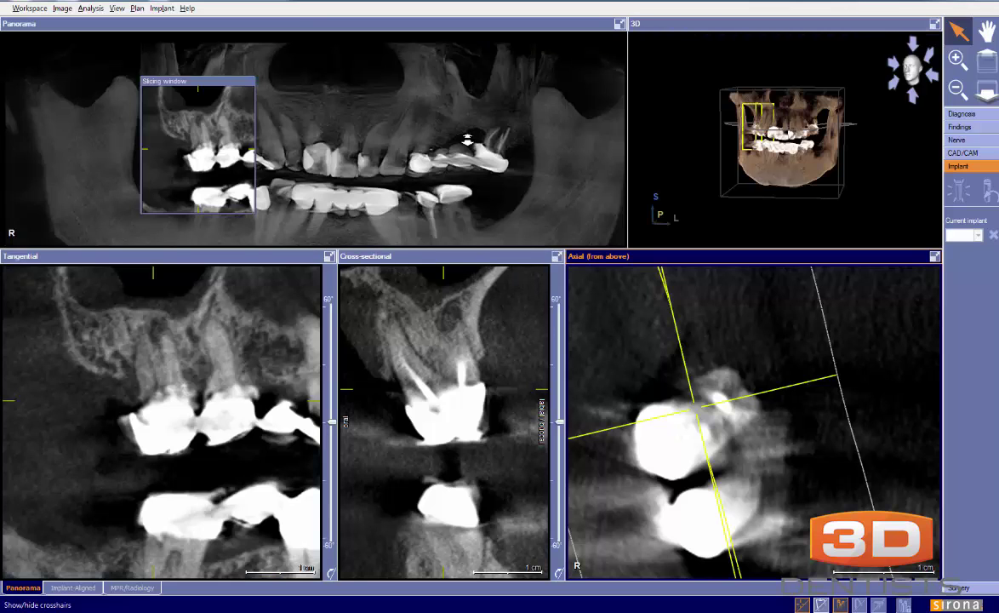
# - Centre the slices on the upper left molar and examine its roots and the sinus floor in the tangential view
pyautogui.doubleClick(487, 145)
pyautogui.moveTo(219, 397); pyautogui.dragTo(288, 403)
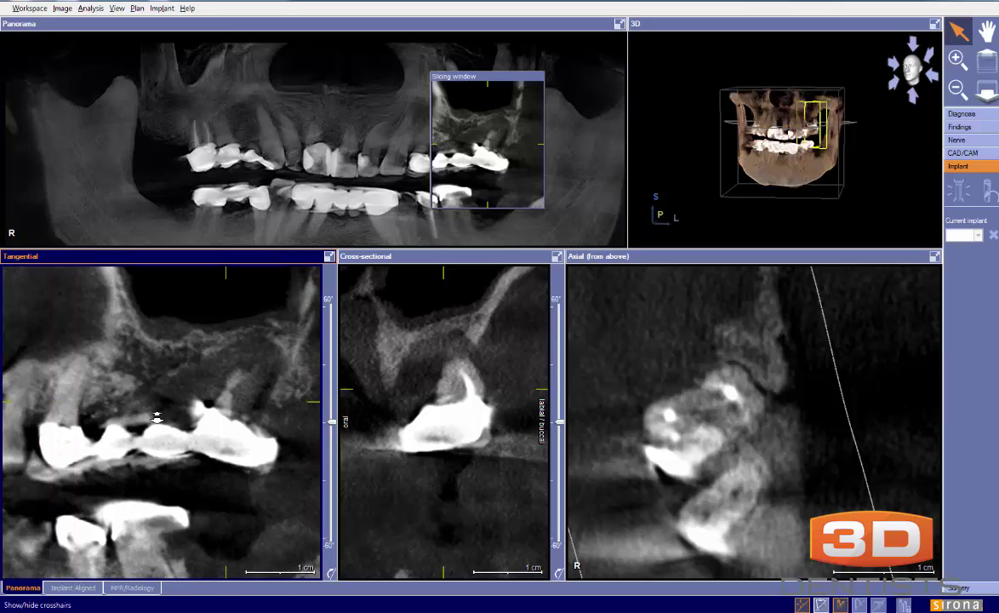
pyautogui.scroll(-4, 156, 415)
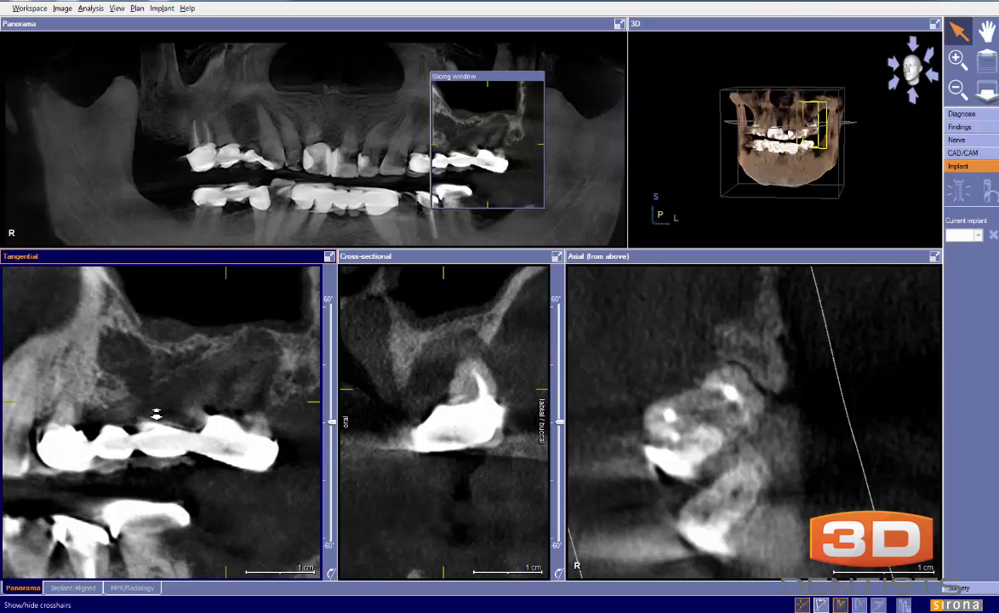
# - Shift the tangential view to the lower left jaw and examine the slices through the root-filled tooth and the neighbouring molar
pyautogui.moveTo(159, 430); pyautogui.dragTo(176, 349)
pyautogui.doubleClick(174, 482)
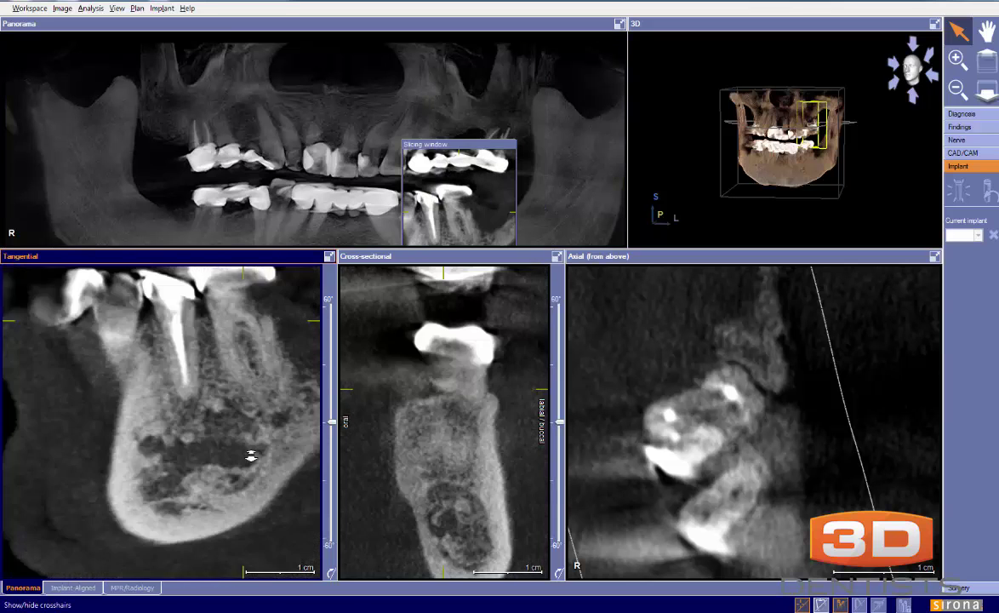
pyautogui.moveTo(264, 425); pyautogui.dragTo(193, 488)
pyautogui.scroll(-5, 190, 451)
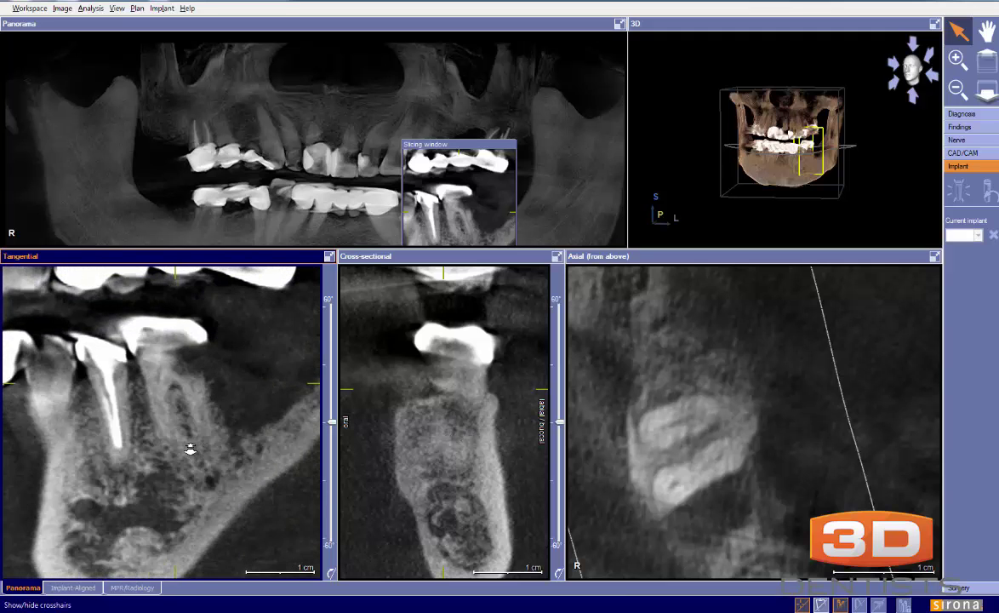
pyautogui.scroll(3, 194, 466)
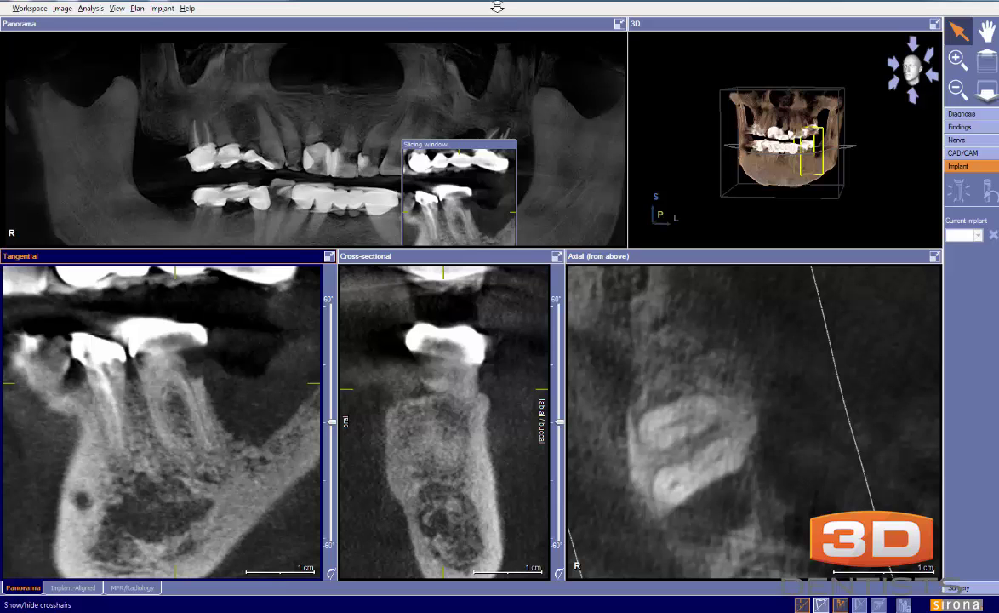
# - Reposition the panorama to show the whole lower jaw and inspect the upper front teeth in the cross-sectional view
pyautogui.moveTo(373, 144); pyautogui.dragTo(359, 100)
pyautogui.scroll(-3, 359, 100)
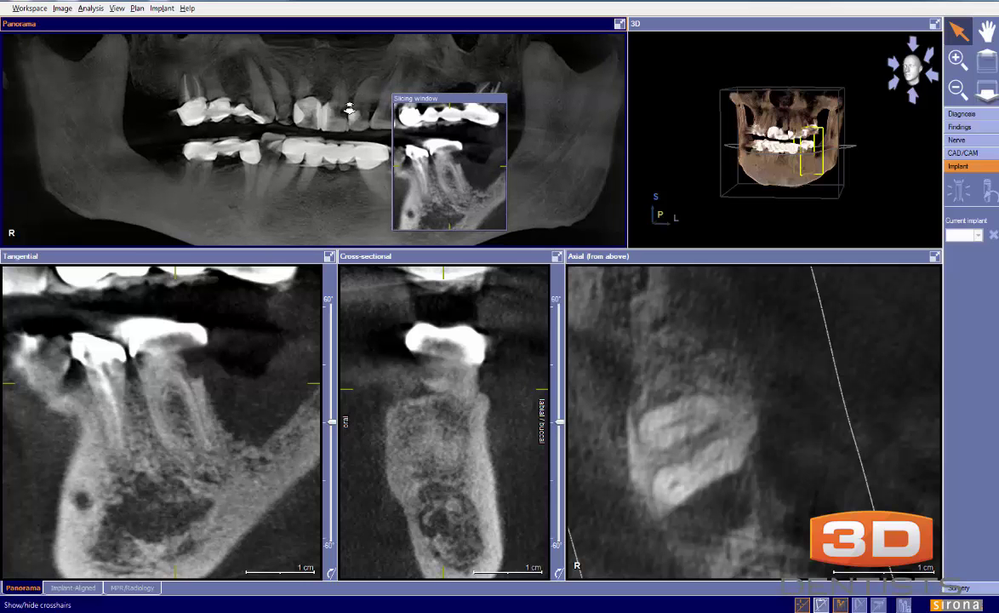
pyautogui.click(324, 100)
pyautogui.moveTo(388, 406); pyautogui.dragTo(387, 388)
pyautogui.scroll(-2, 387, 389)
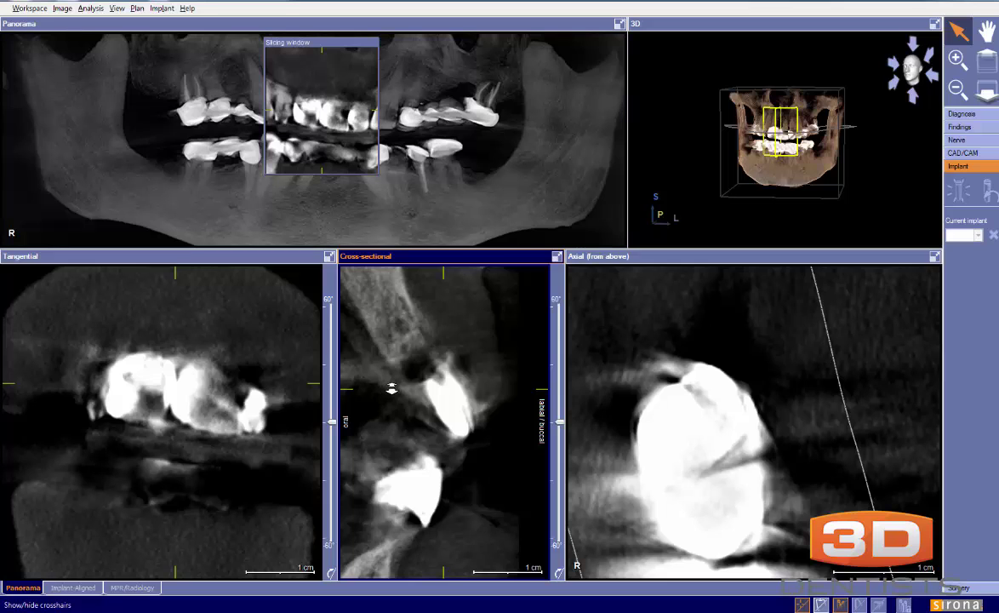
pyautogui.moveTo(391, 388); pyautogui.dragTo(396, 410, button='middle')
# - Zoom out and reposition the axial view to examine the front teeth together with both sides of the dental arch
pyautogui.click(701, 393)
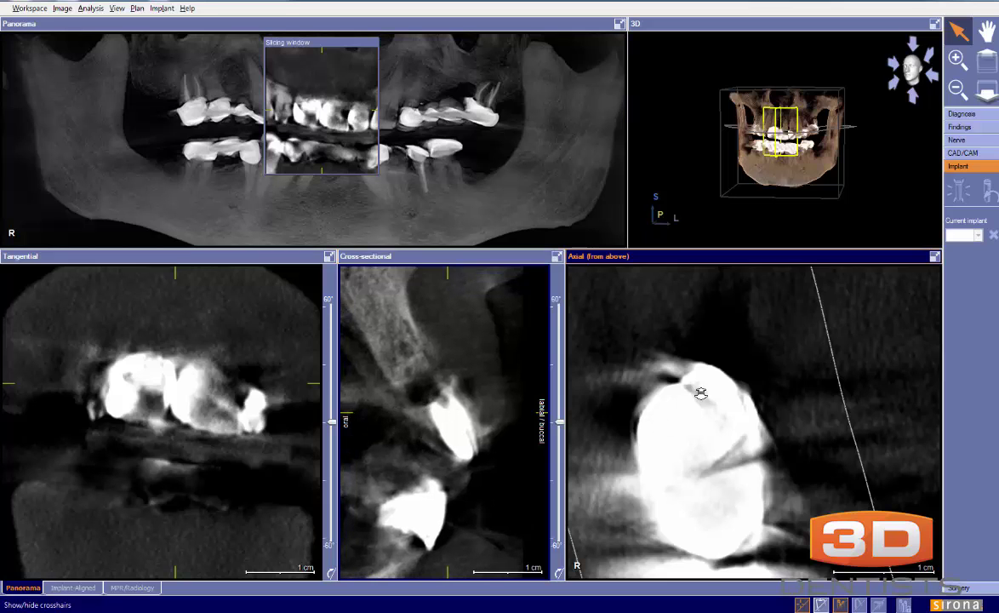
pyautogui.moveTo(701, 393); pyautogui.dragTo(755, 325, button='middle')
pyautogui.moveTo(689, 356); pyautogui.dragTo(683, 341, button='middle')
pyautogui.scroll(-2, 680, 343)
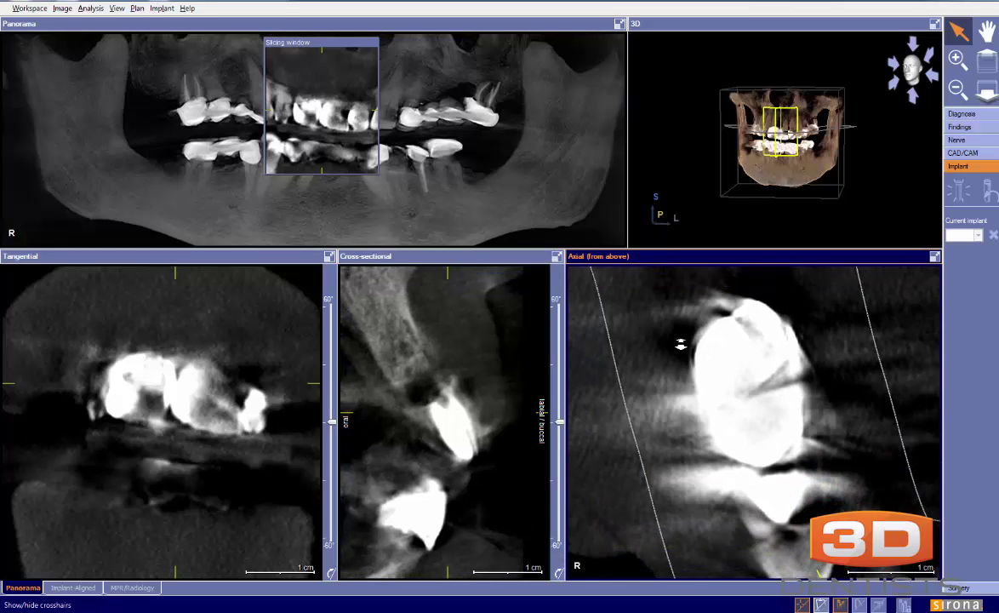
pyautogui.scroll(-6, 681, 343)
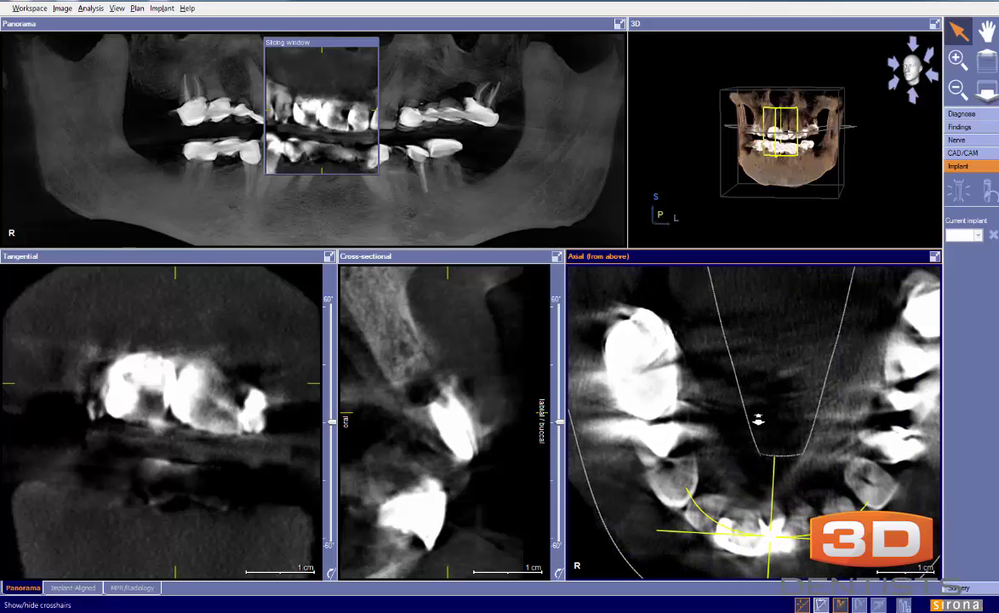
pyautogui.scroll(-3, 758, 420)
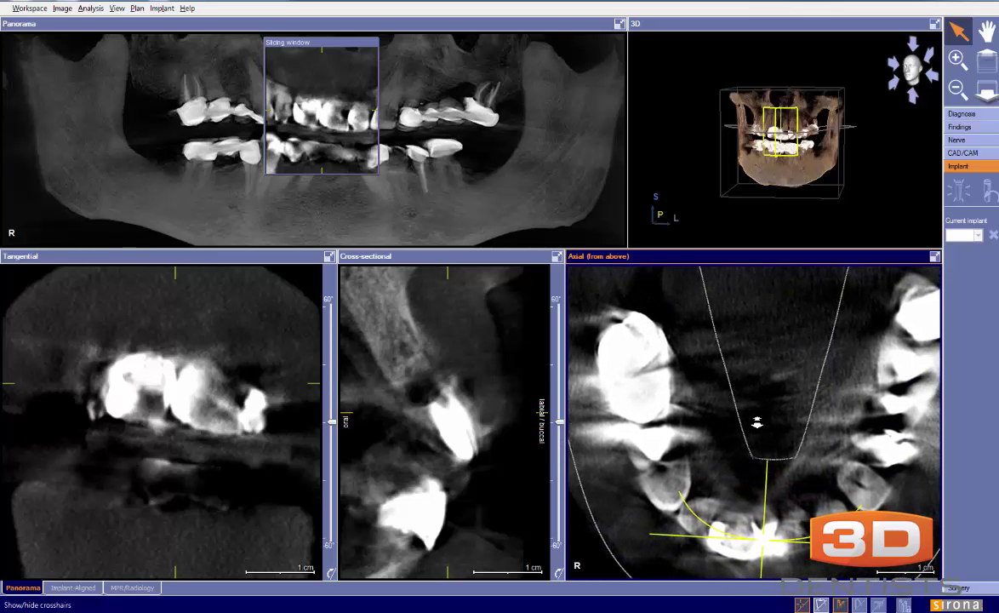